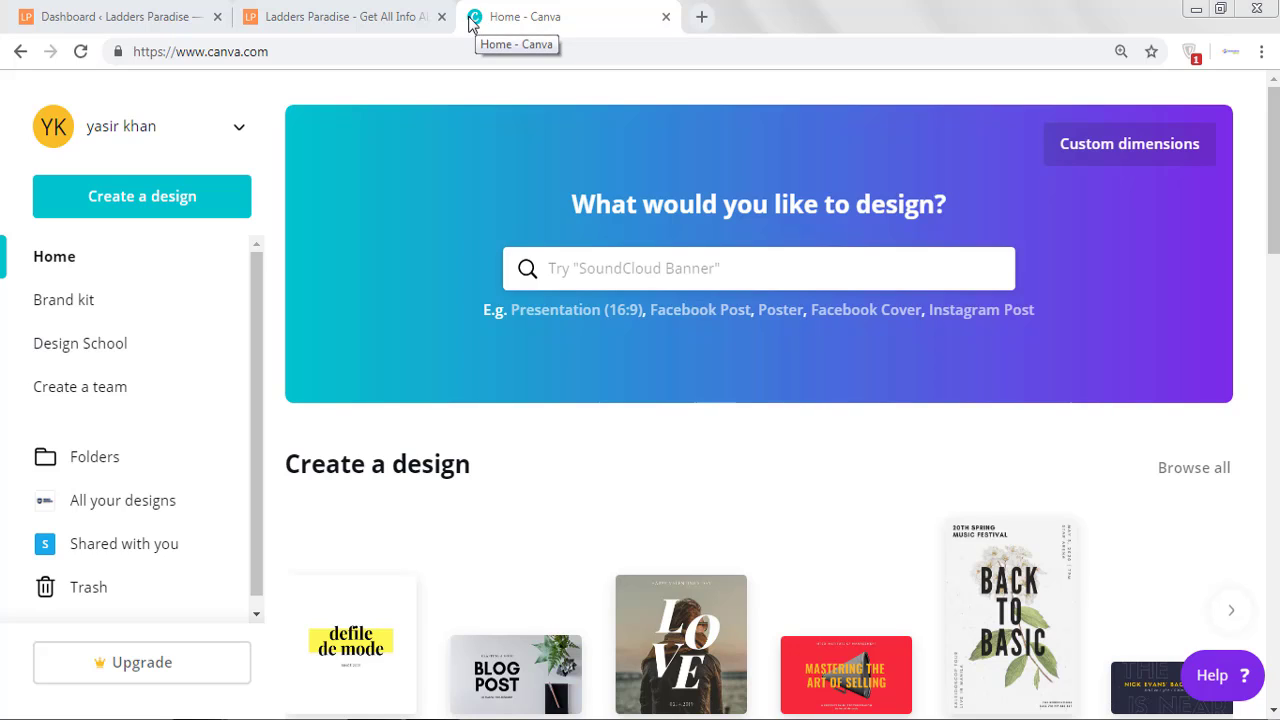
Create a new blank design with custom dimensions of 100 × 100 px
left_click(340, 17)
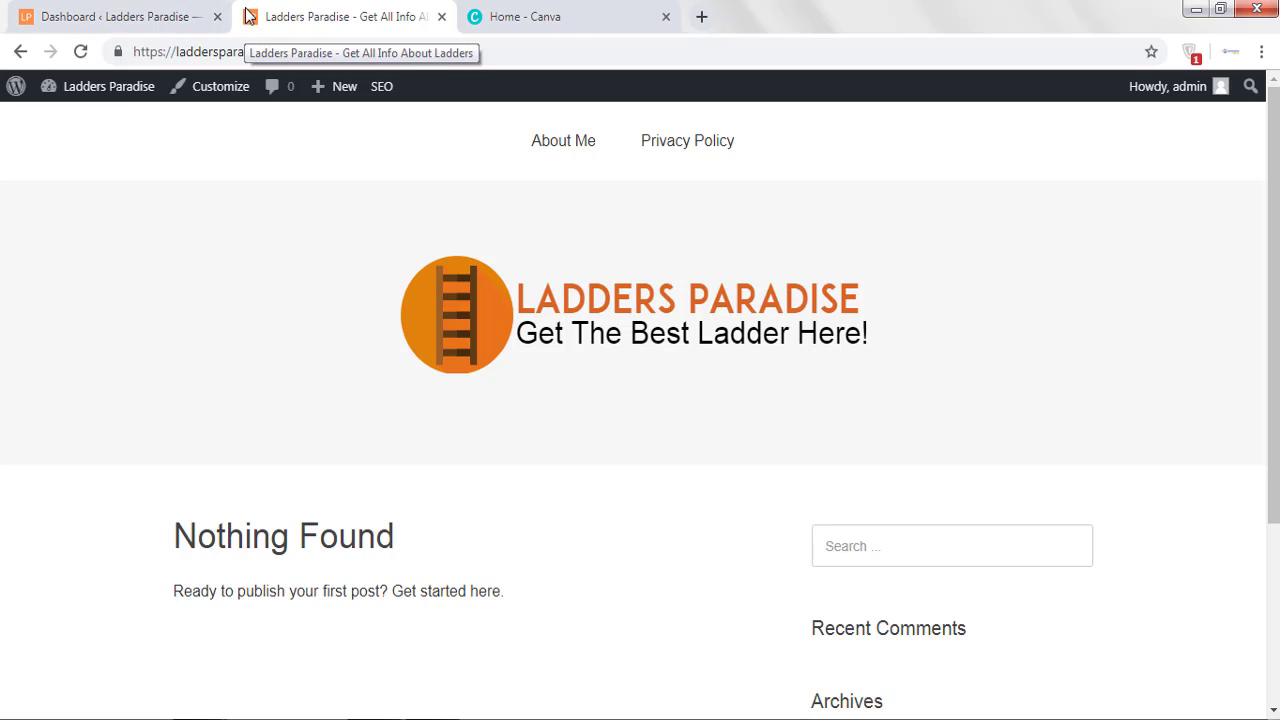
left_click(560, 14)
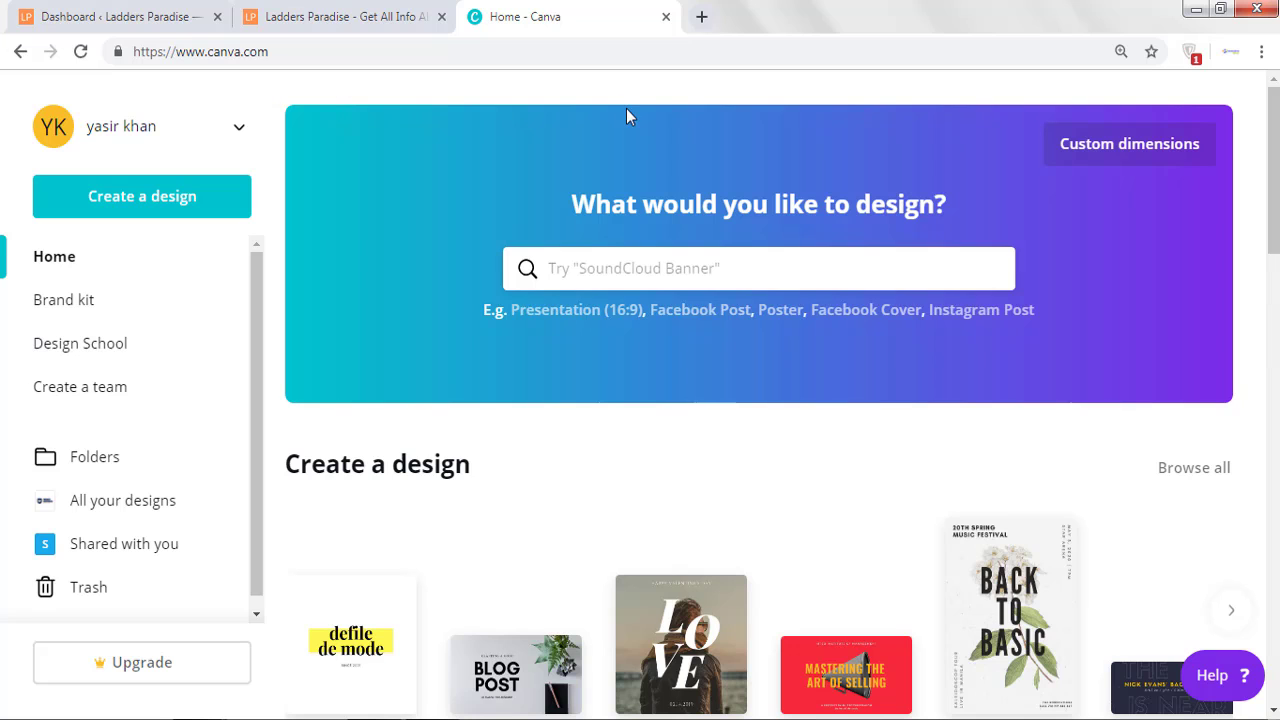
scroll(1100, 190, "down", 1)
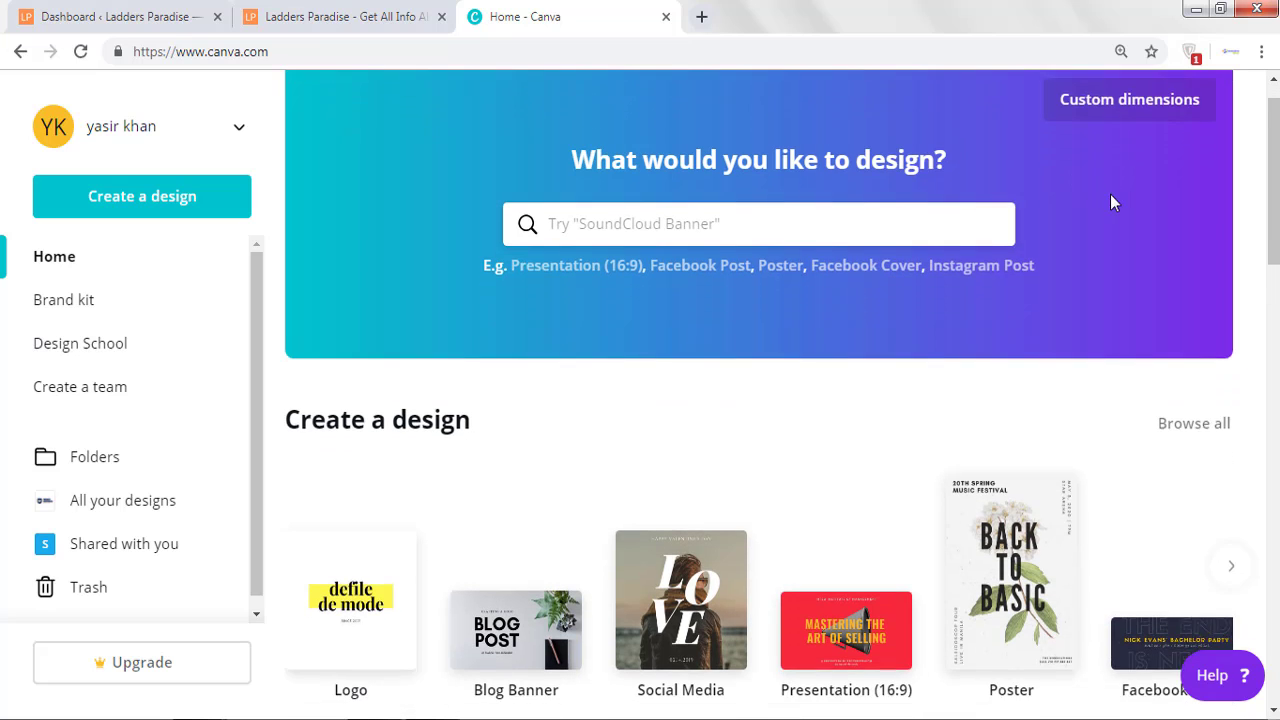
scroll(832, 292, "down", 1)
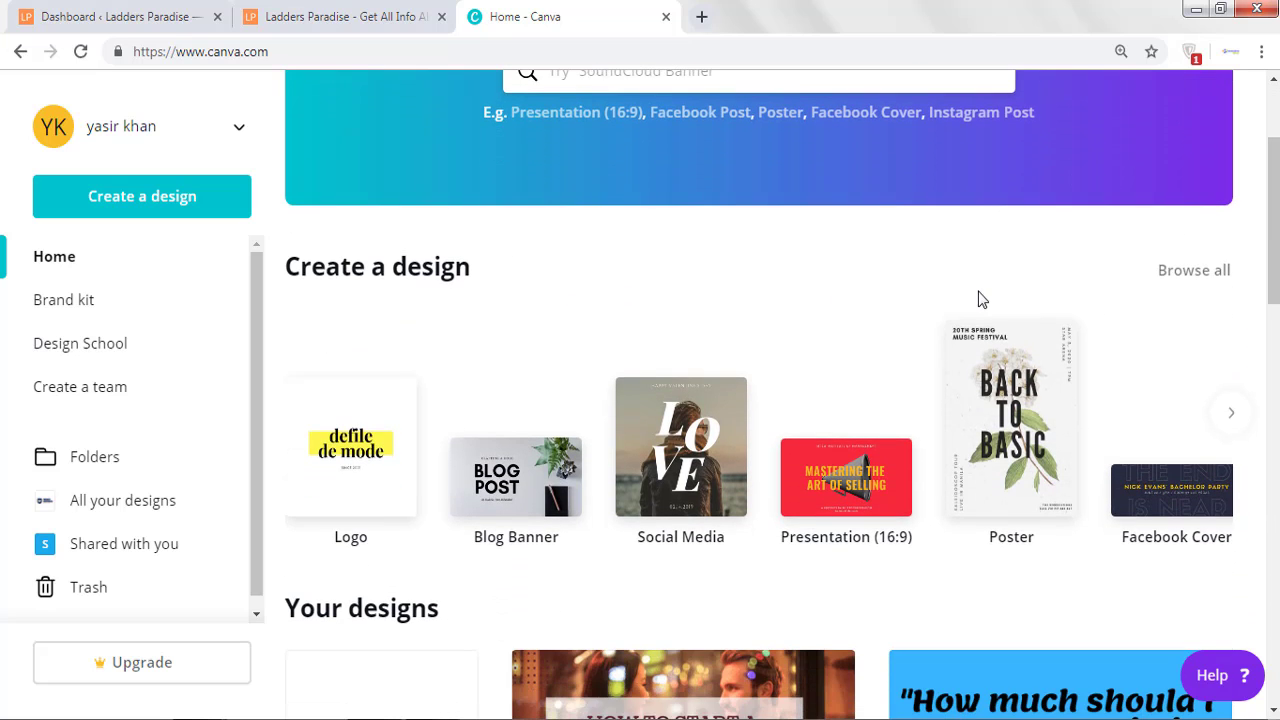
scroll(978, 291, "up", 2)
left_click(1163, 146)
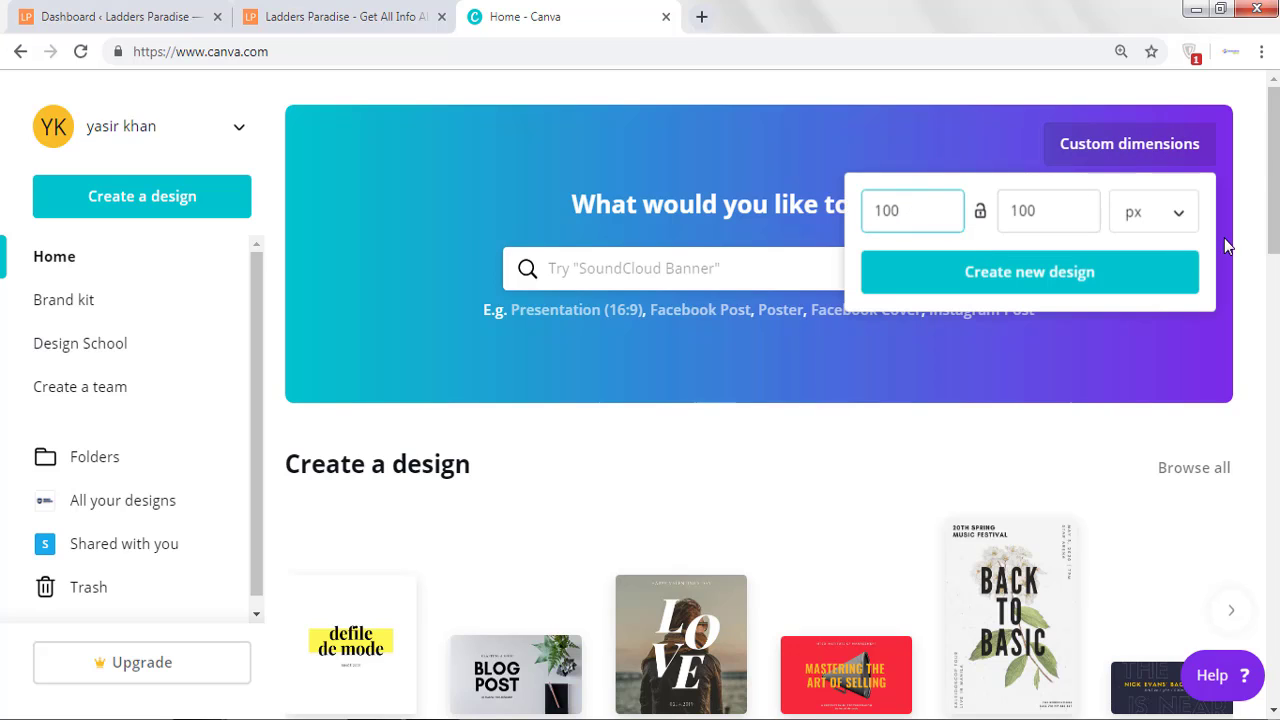
left_click(980, 289)
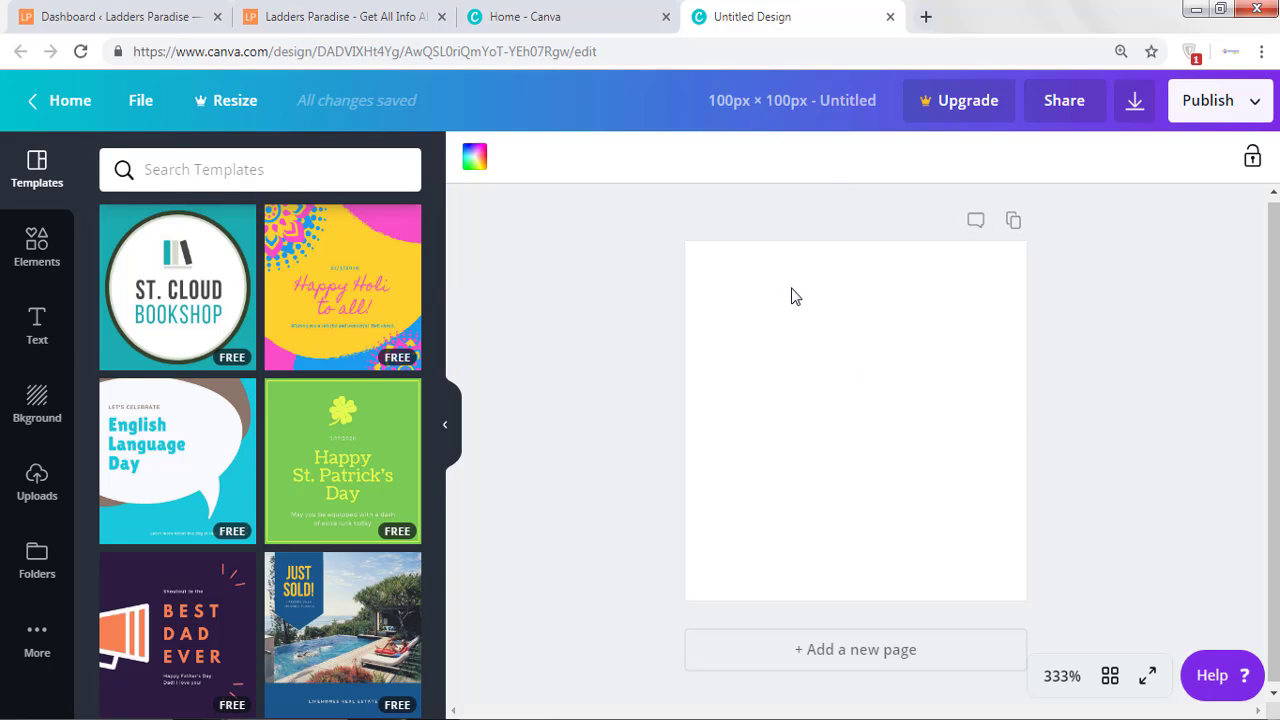
Fill the blank page's background with the default orange colour
left_click(476, 159)
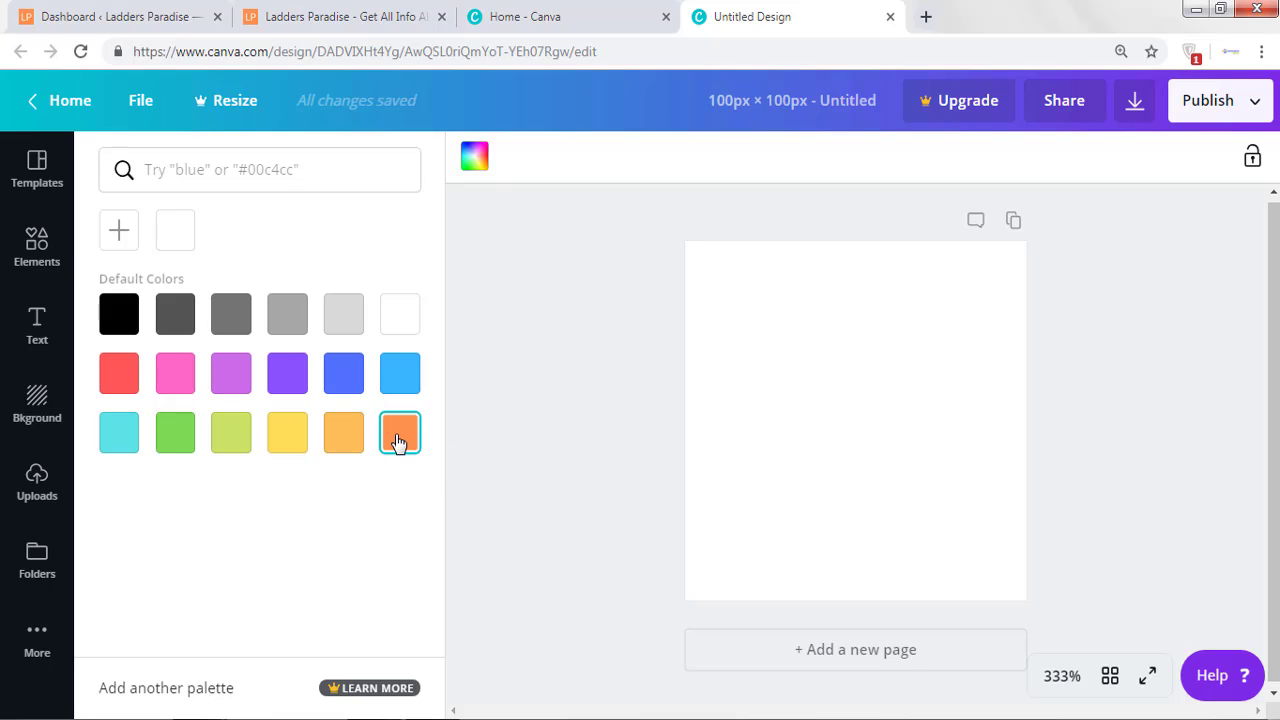
left_click(398, 441)
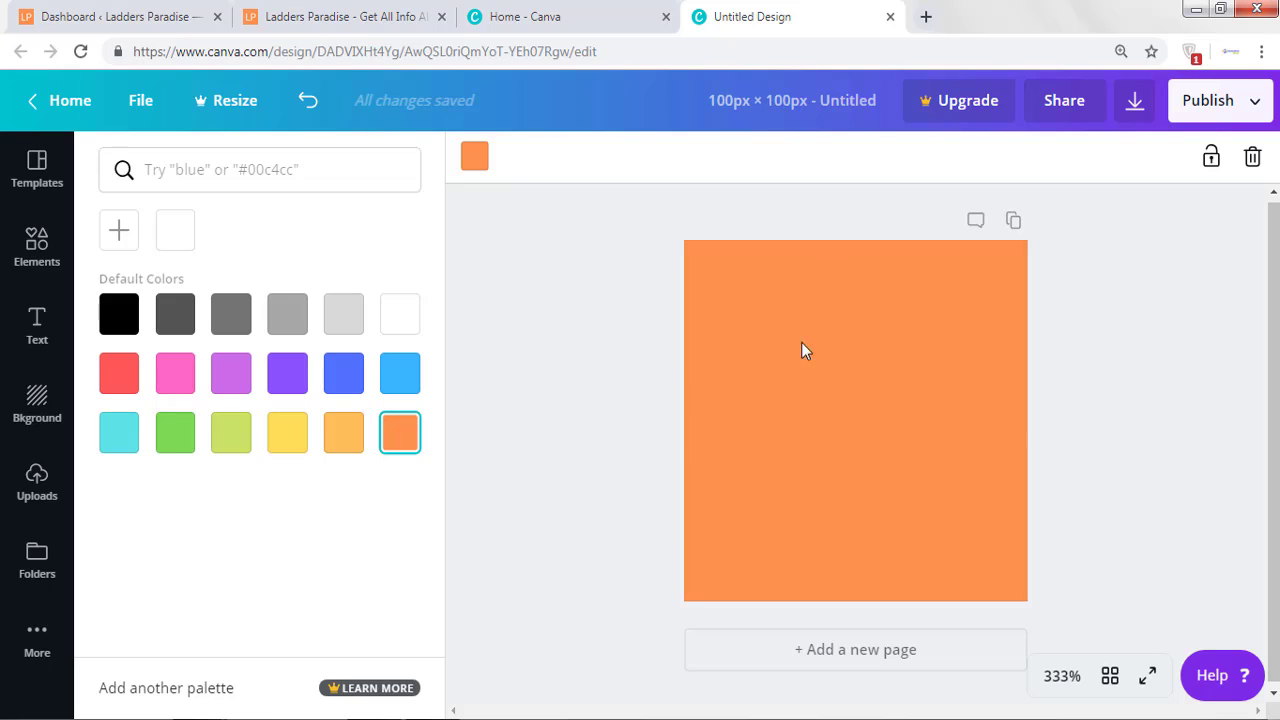
left_click(592, 266)
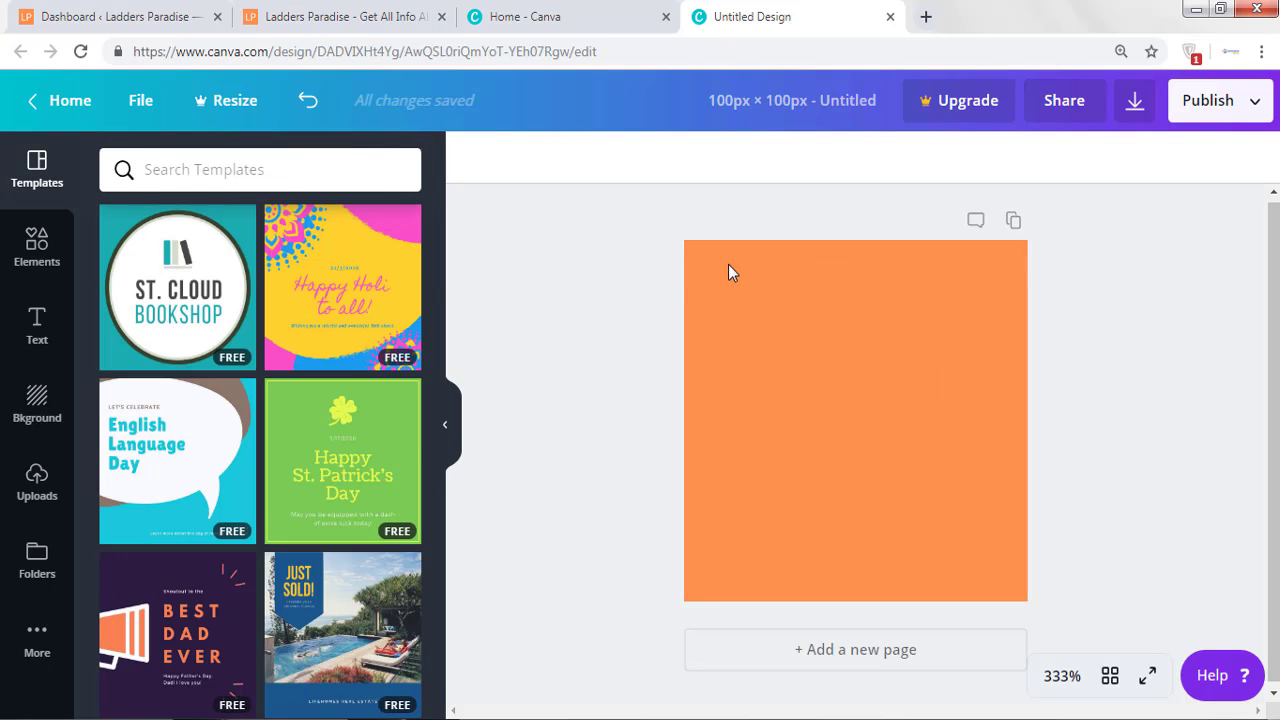
Add a heading to the page with the text "L P"
left_click(44, 338)
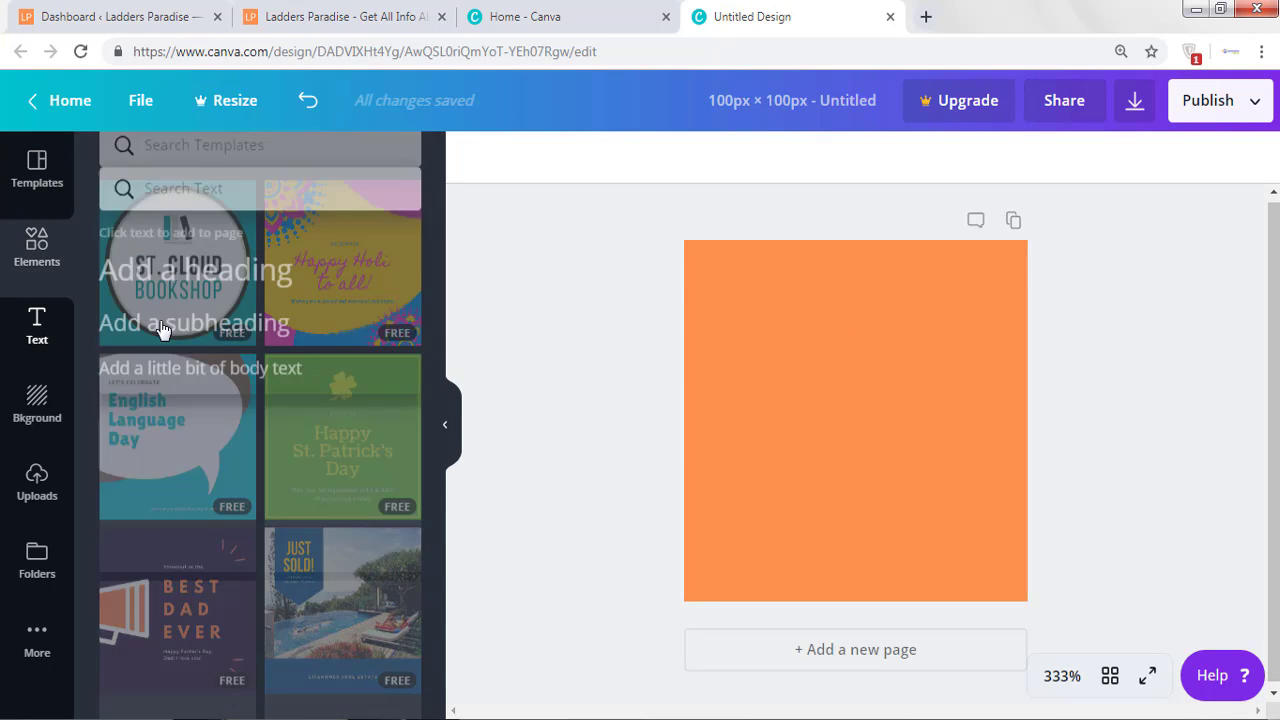
left_click(200, 272)
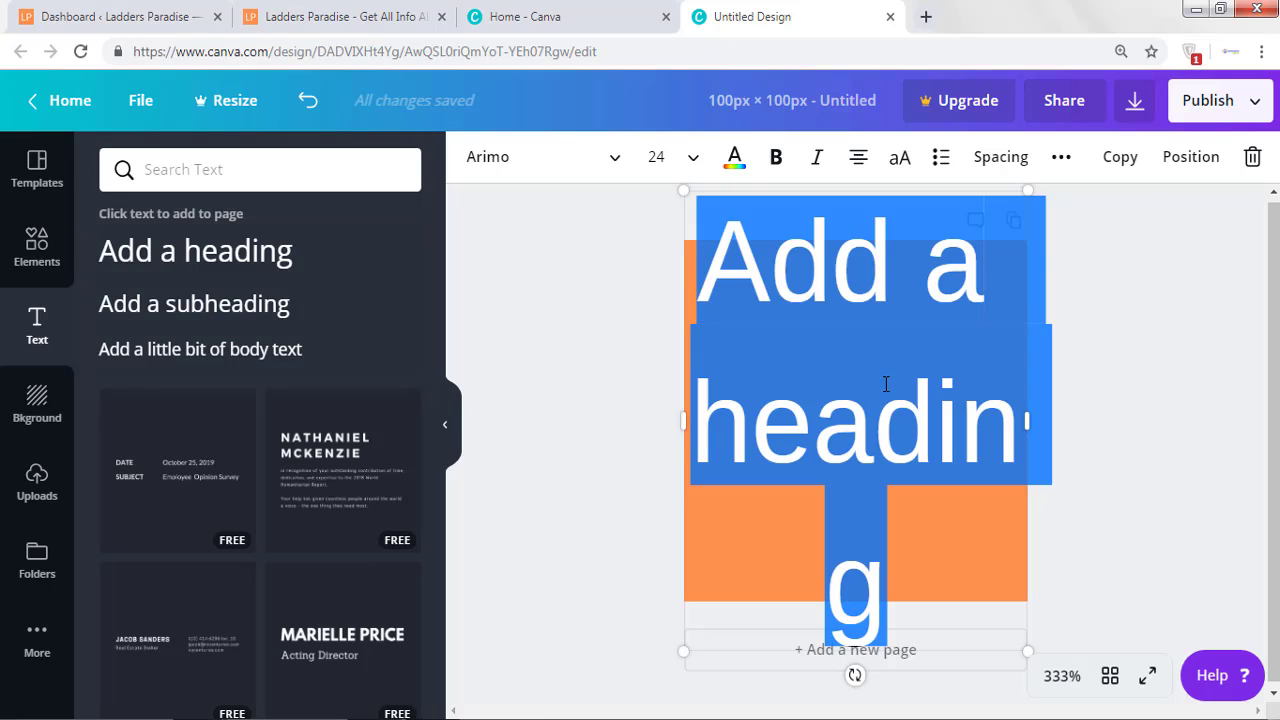
type("L ")
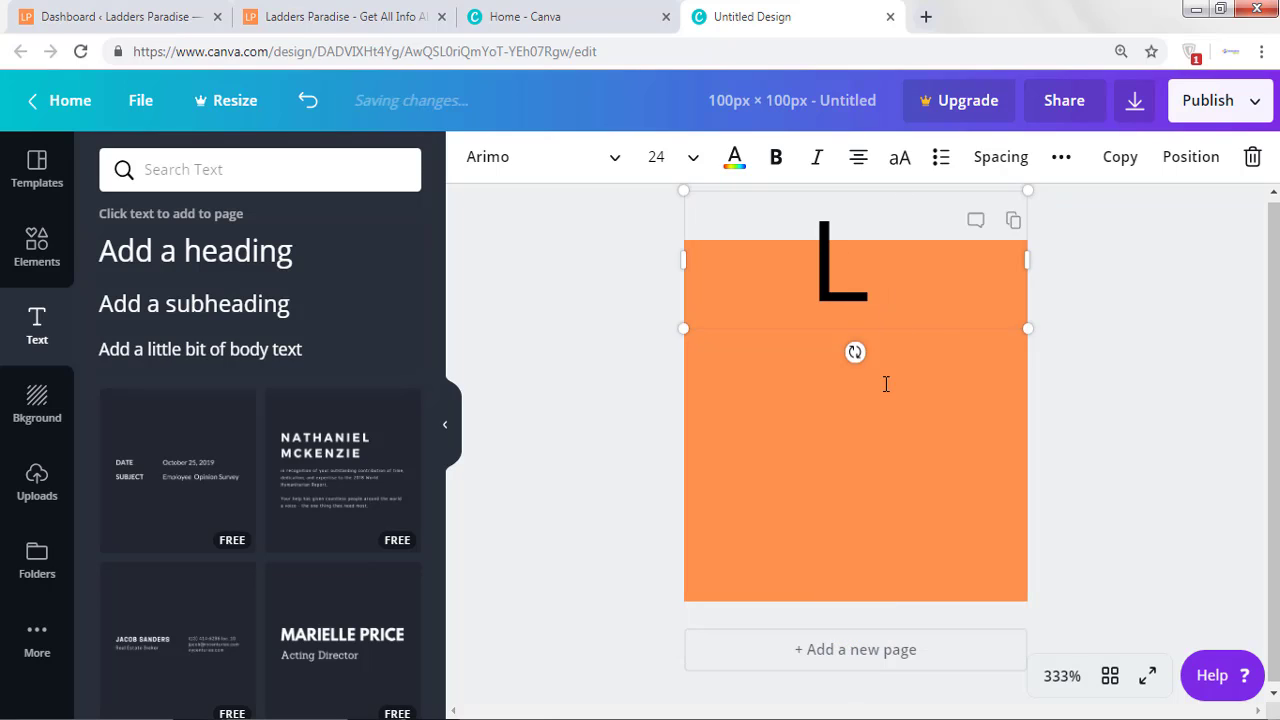
type("p")
key("BackSpace")
type("P")
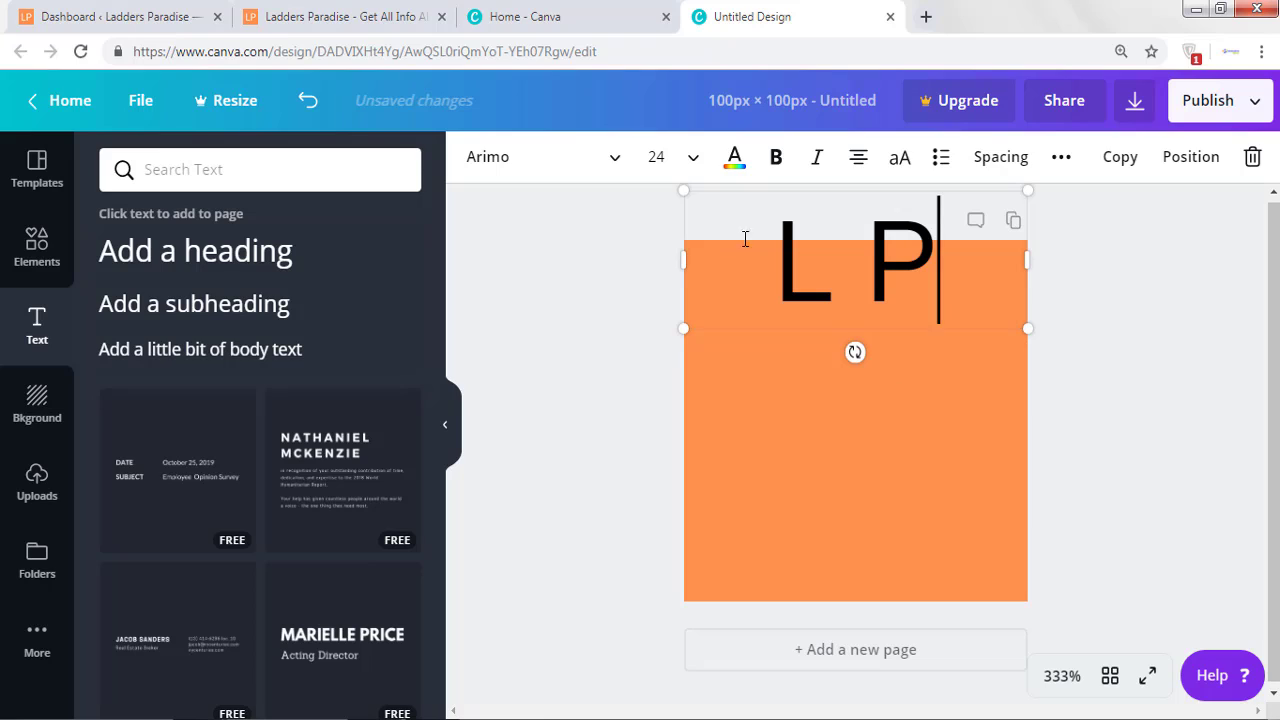
Set the L P heading's font to Lato and move the heading down to the middle of the orange page
triple_click(834, 251)
left_click(568, 167)
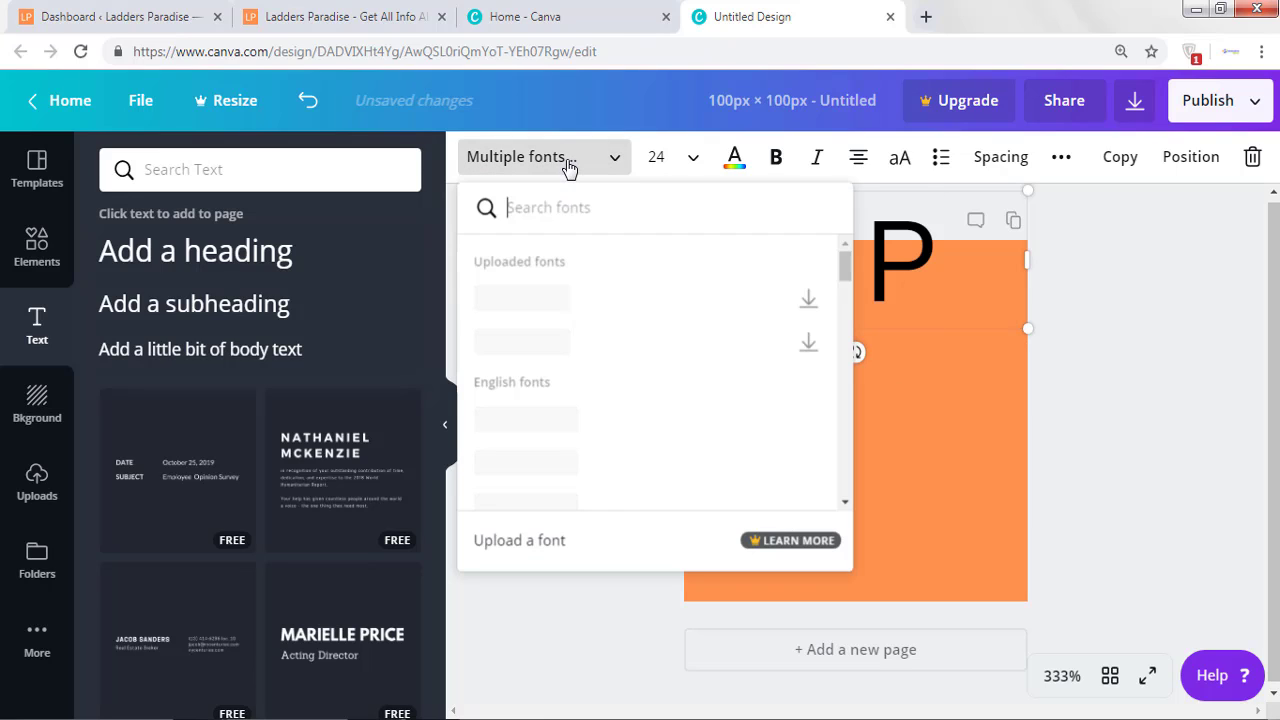
type("lato")
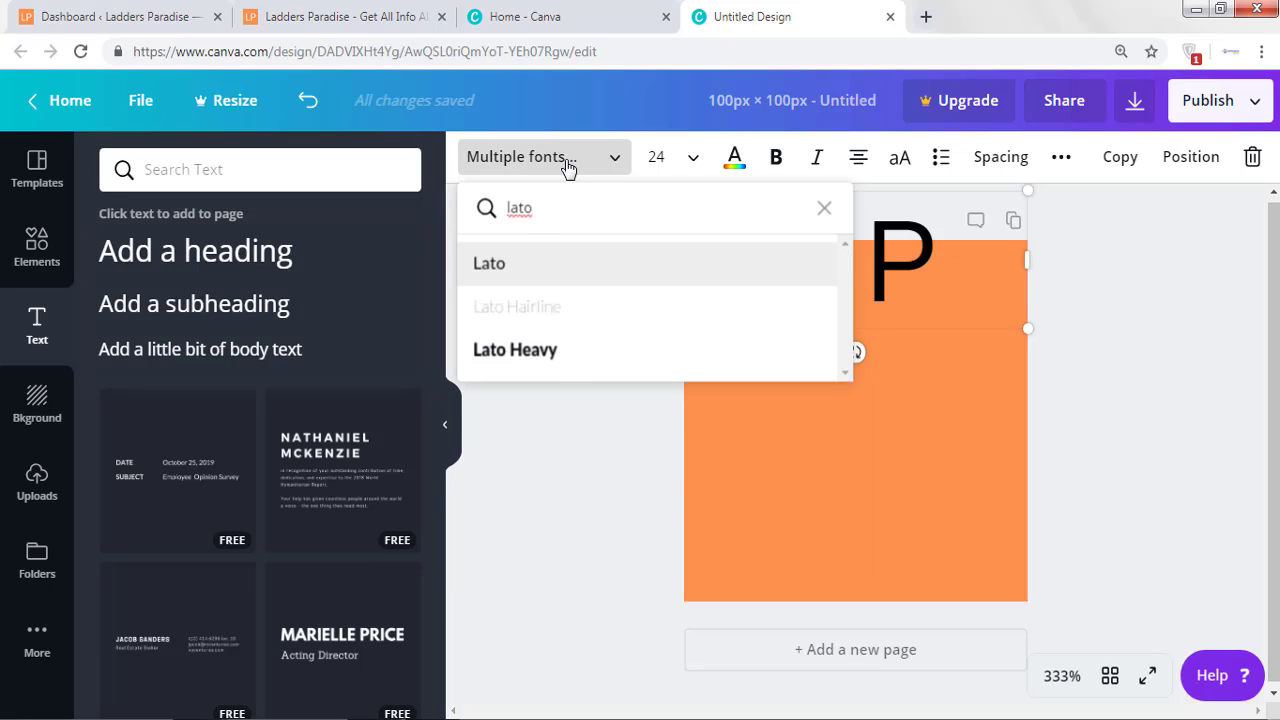
left_click(500, 273)
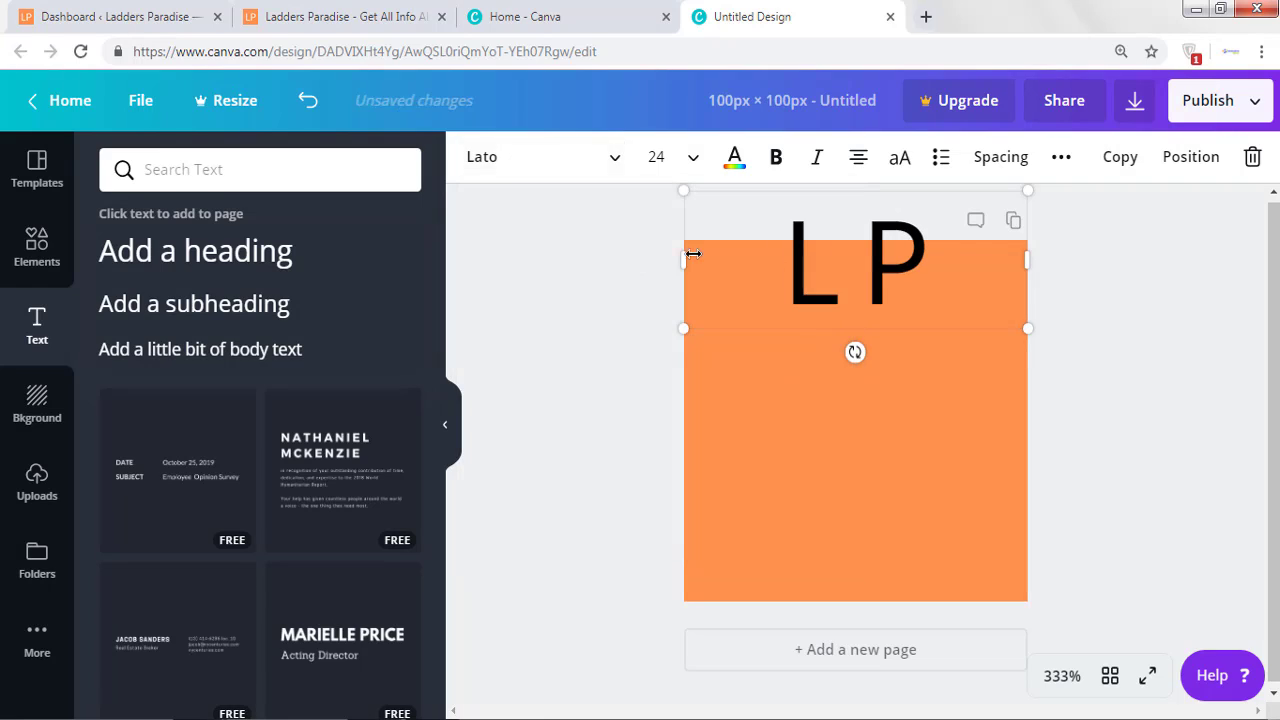
left_click(1077, 317)
left_click_drag(812, 293, 810, 438)
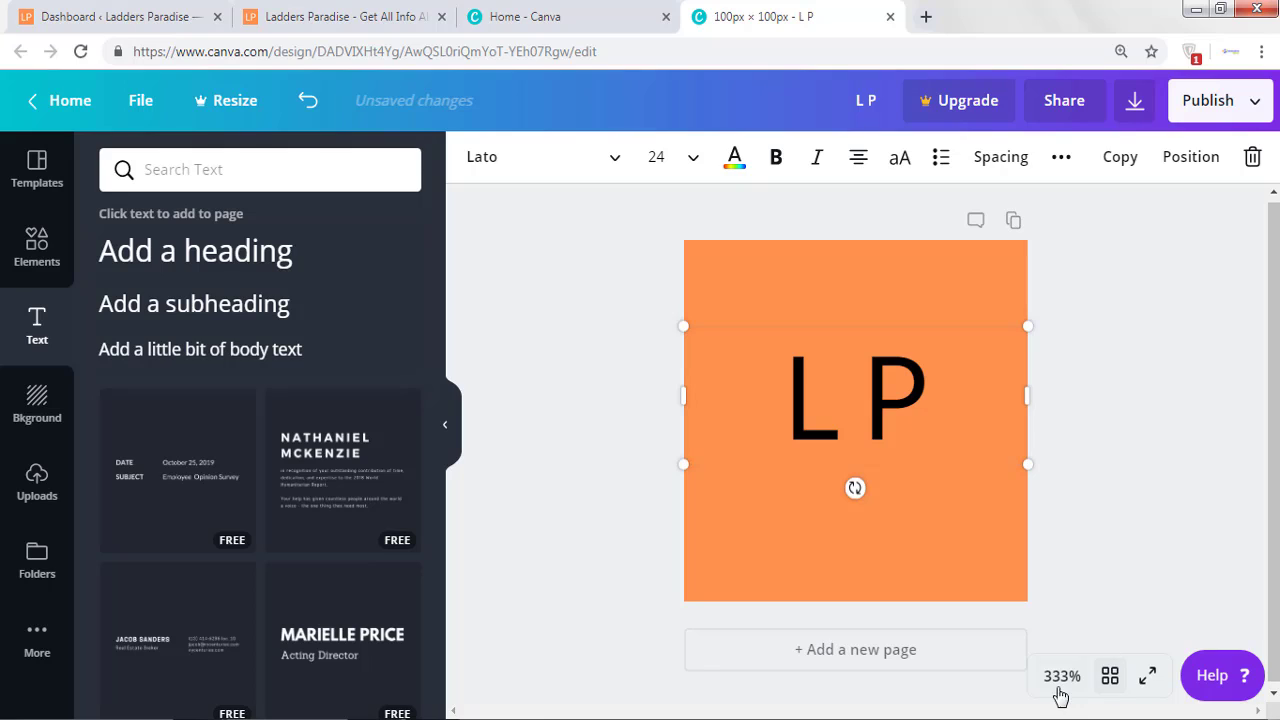
Set the L P heading's font size to 36
left_click(1060, 690)
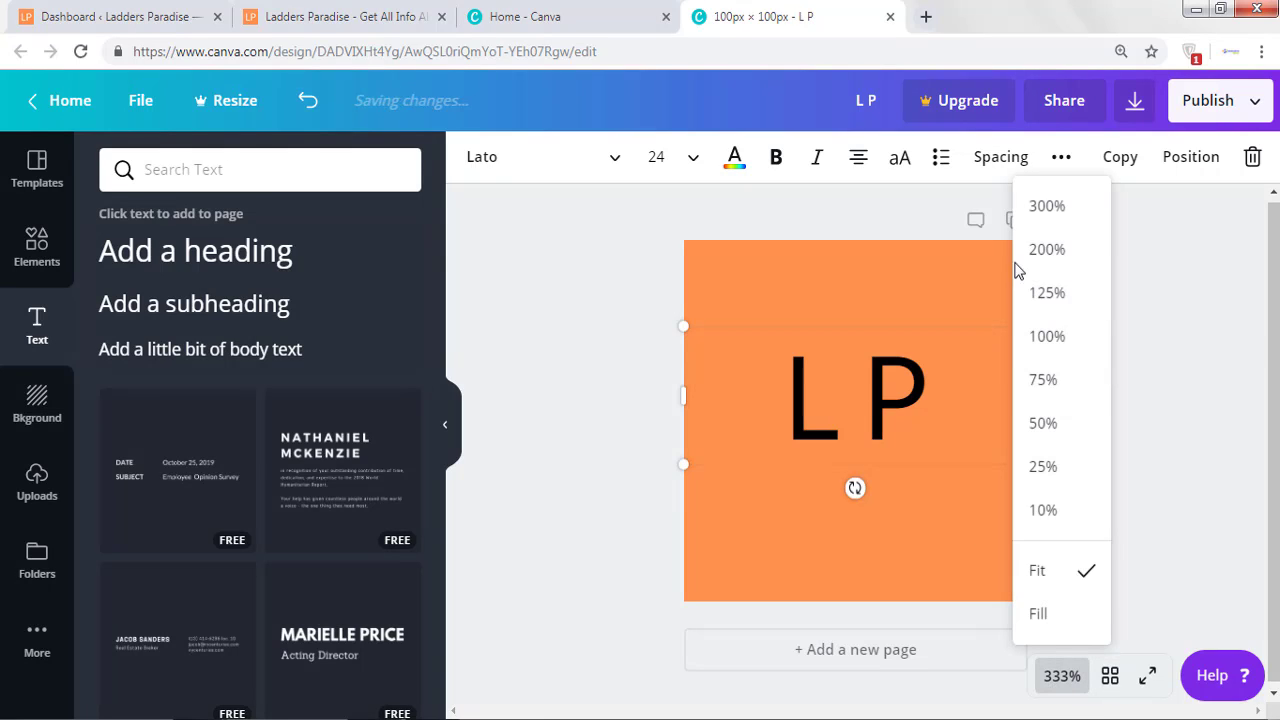
left_click(1050, 252)
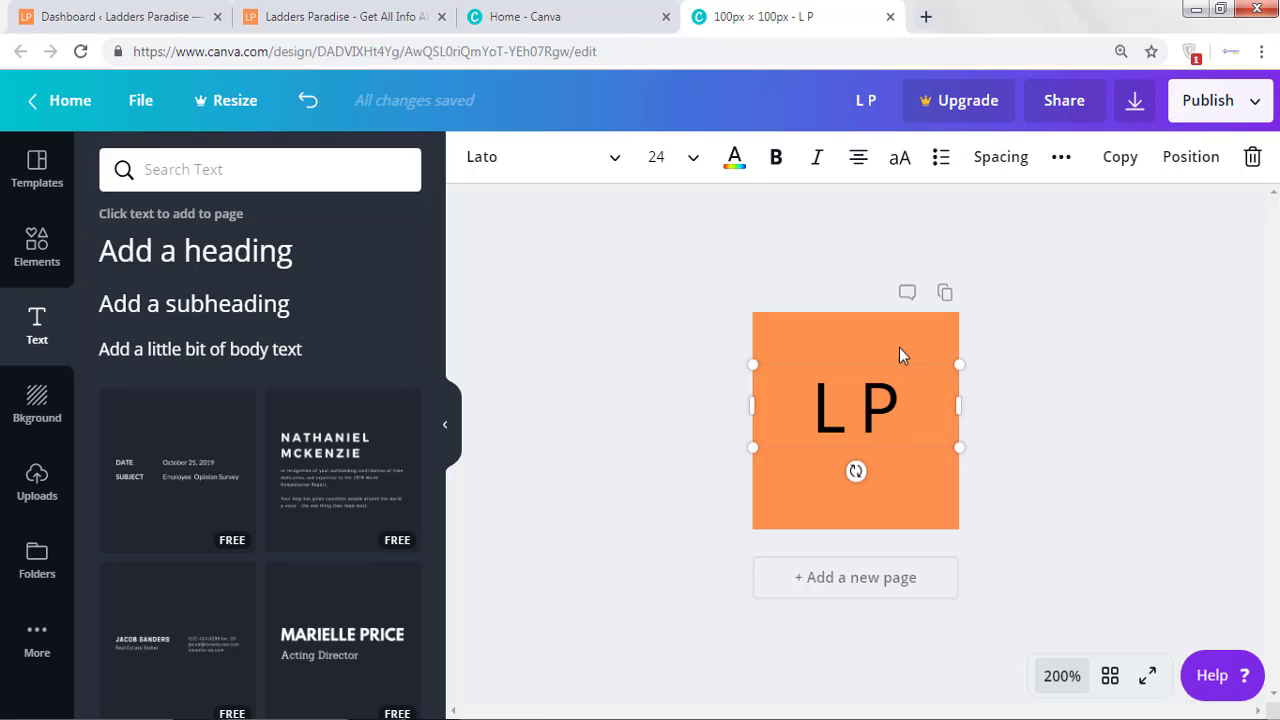
double_click(836, 398)
key("ctrl+a")
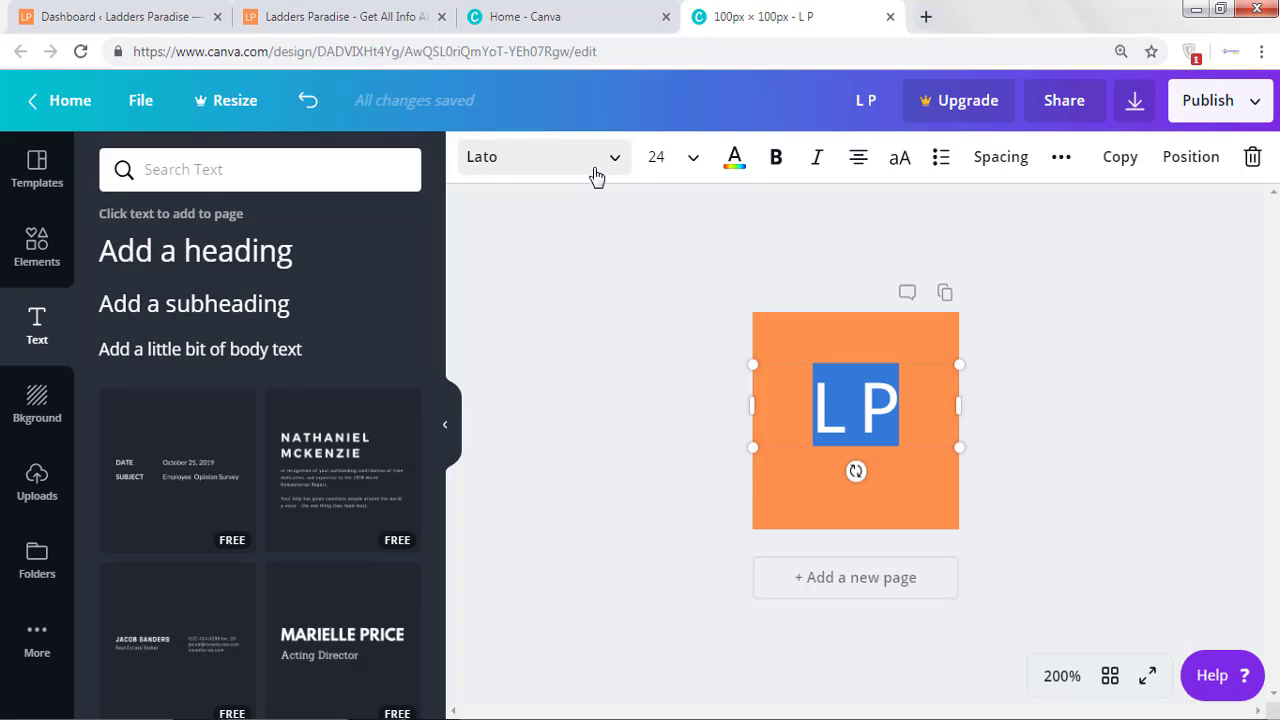
left_click(682, 160)
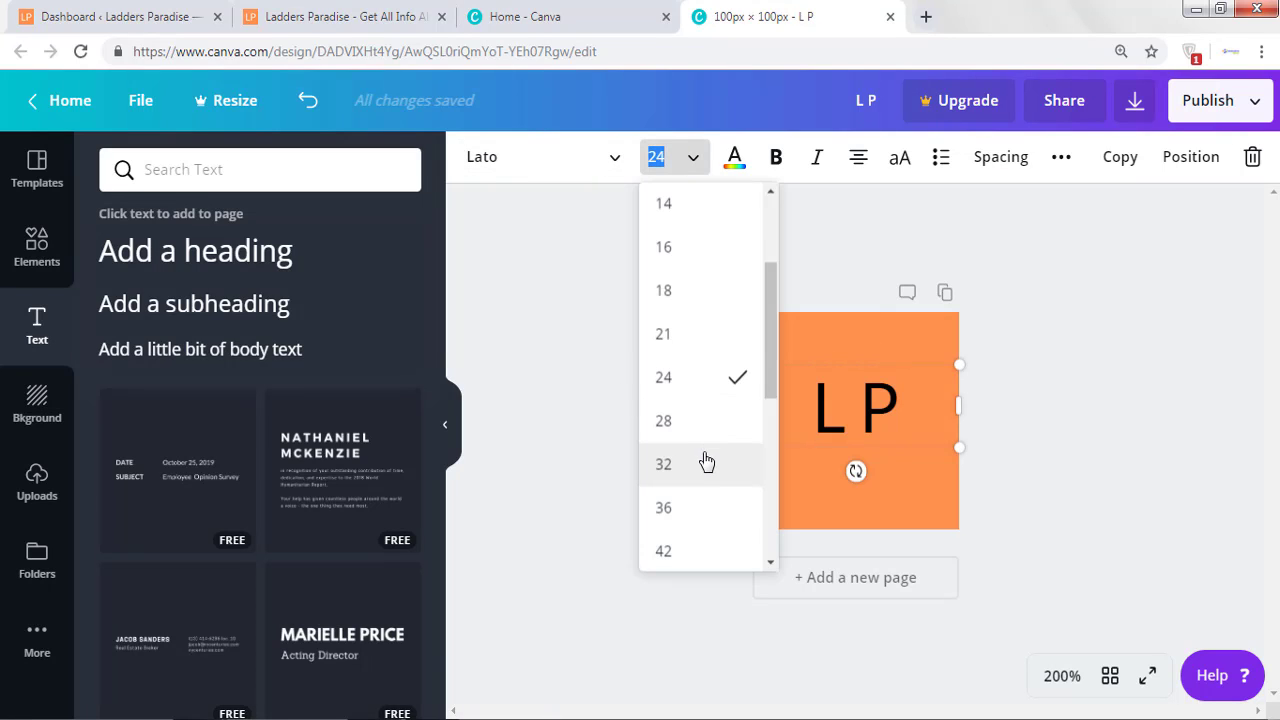
left_click(694, 507)
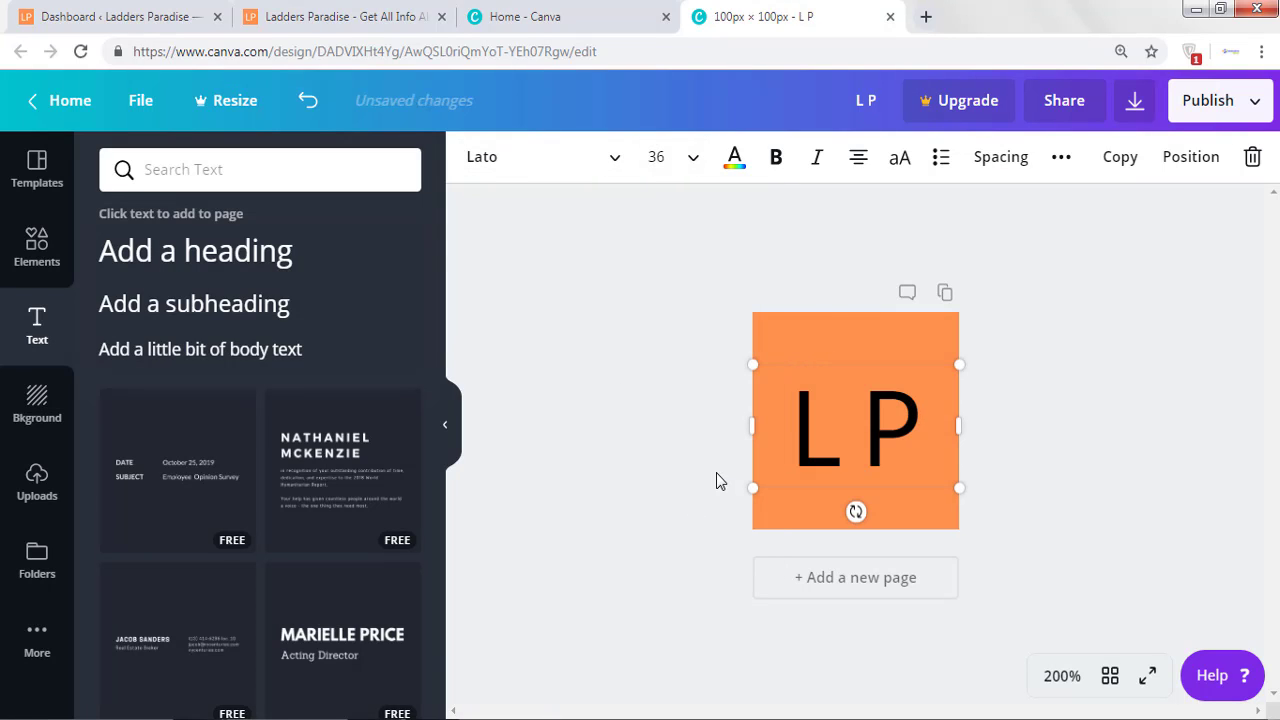
Set the L P heading's font size to 42 and move the heading up to centre it on the page
left_click(686, 168)
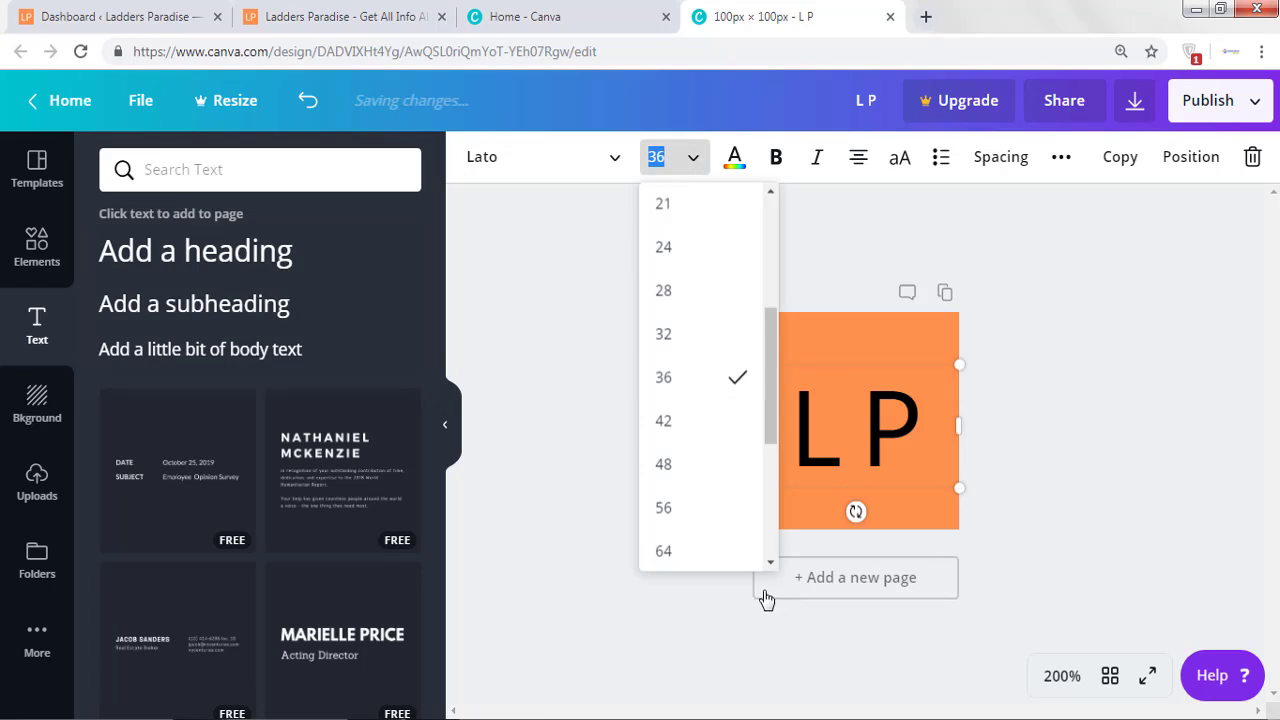
left_click(698, 428)
left_click(959, 435)
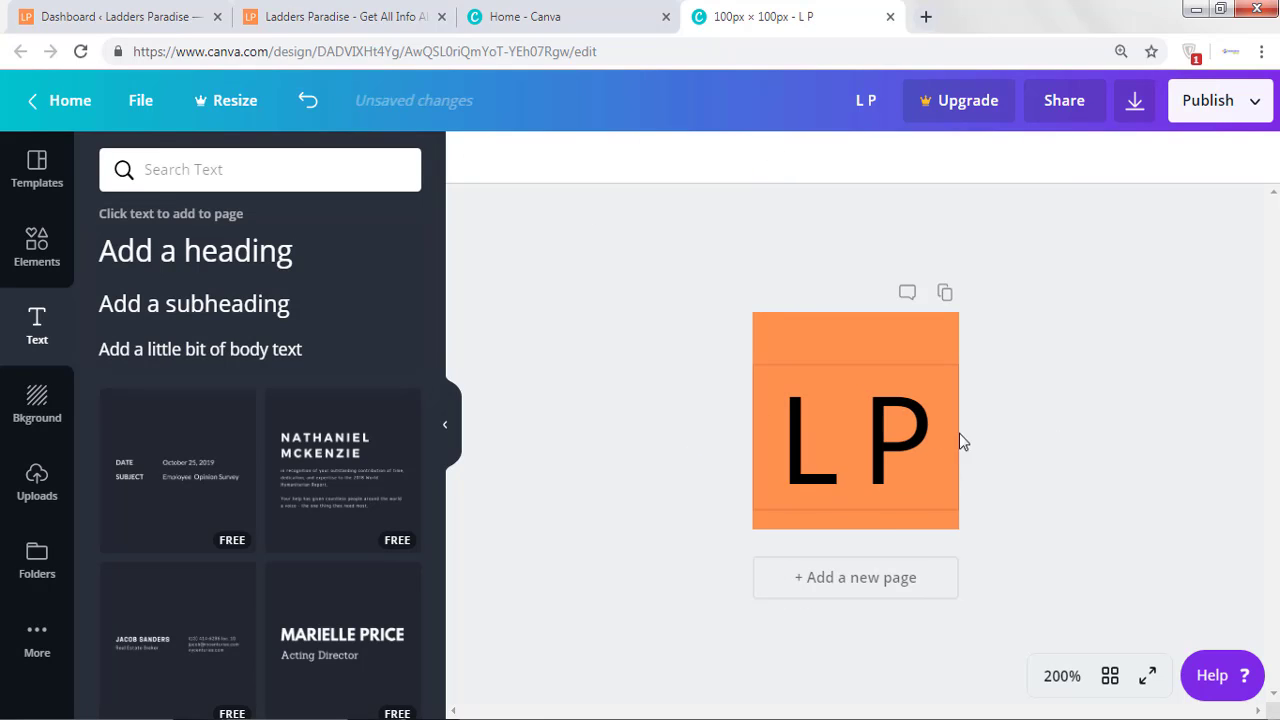
mouse_move(871, 426)
left_mouse_down()
mouse_move(840, 382)
mouse_move(897, 414)
mouse_move(866, 402)
left_mouse_up()
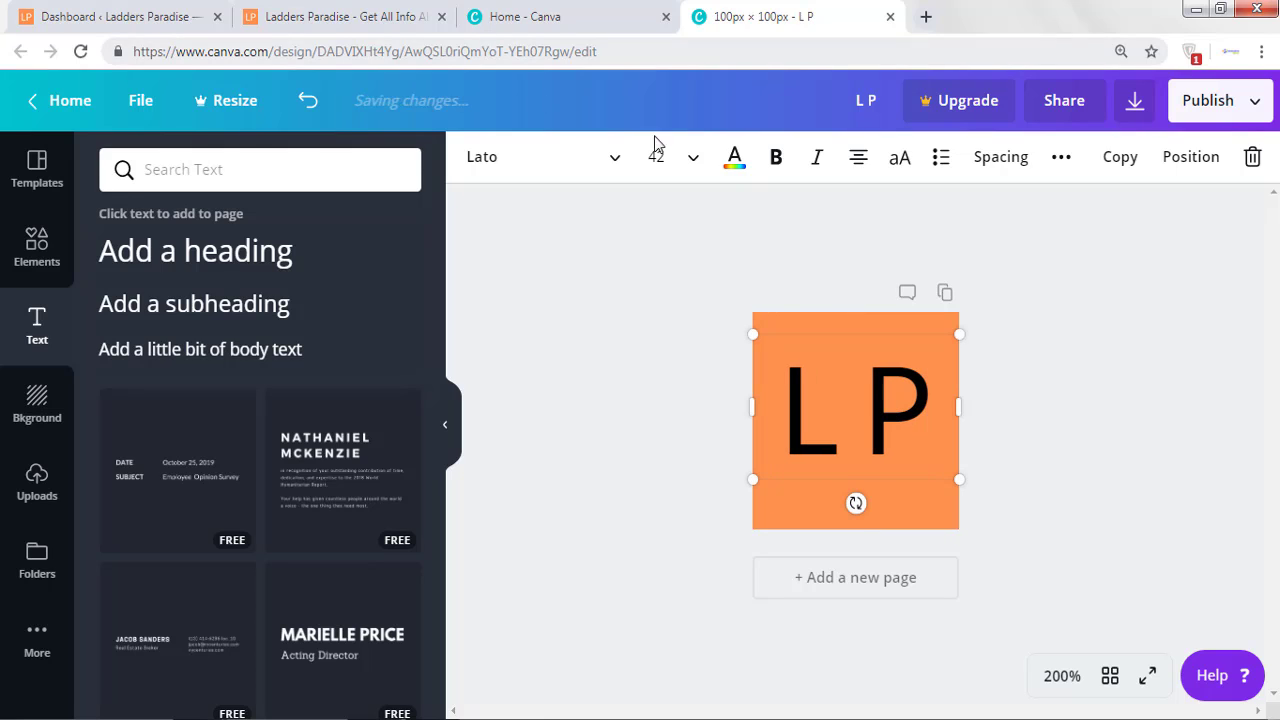
Enlarge the L P heading to font size 48
left_click(693, 158)
left_click(693, 158)
left_click(693, 158)
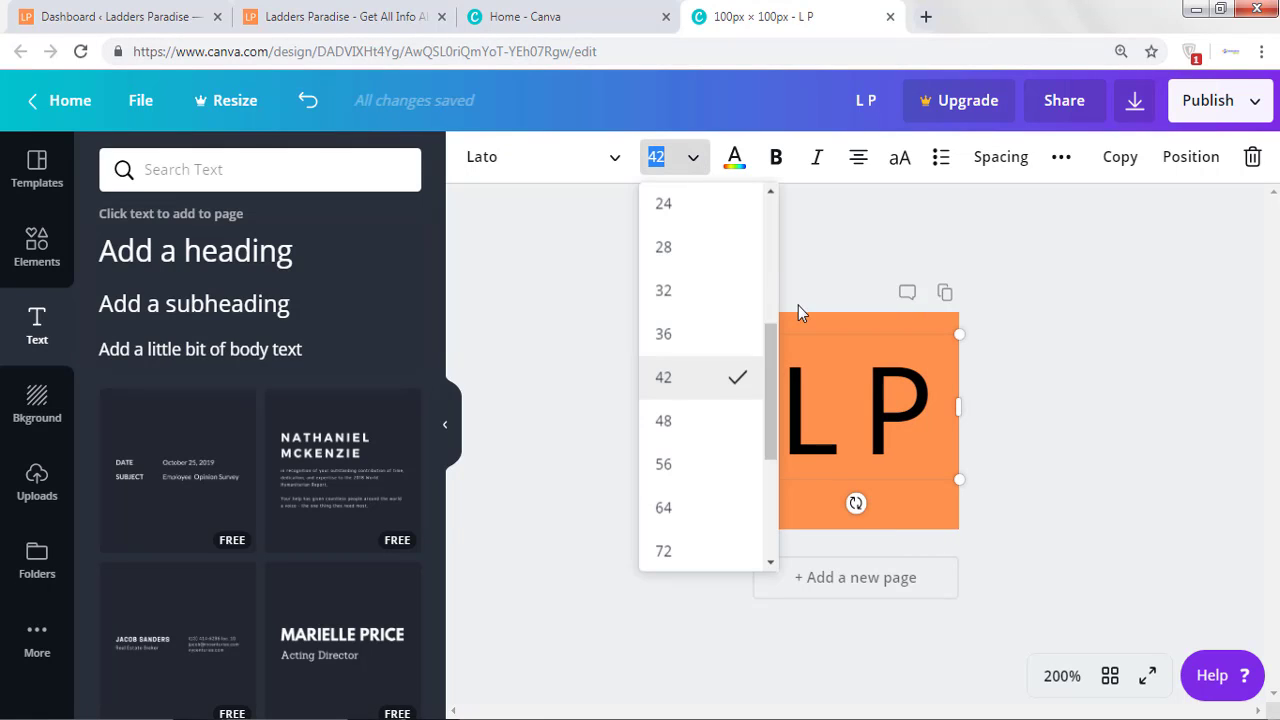
left_click(663, 421)
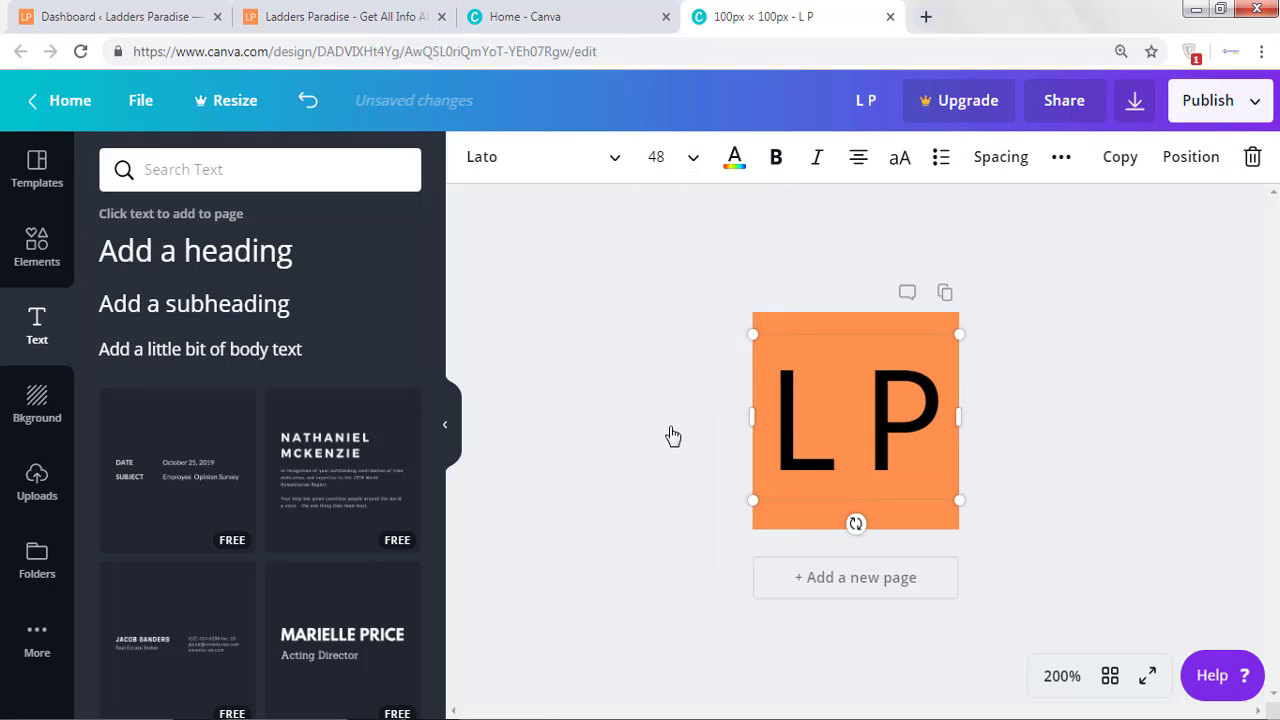
left_click(1097, 366)
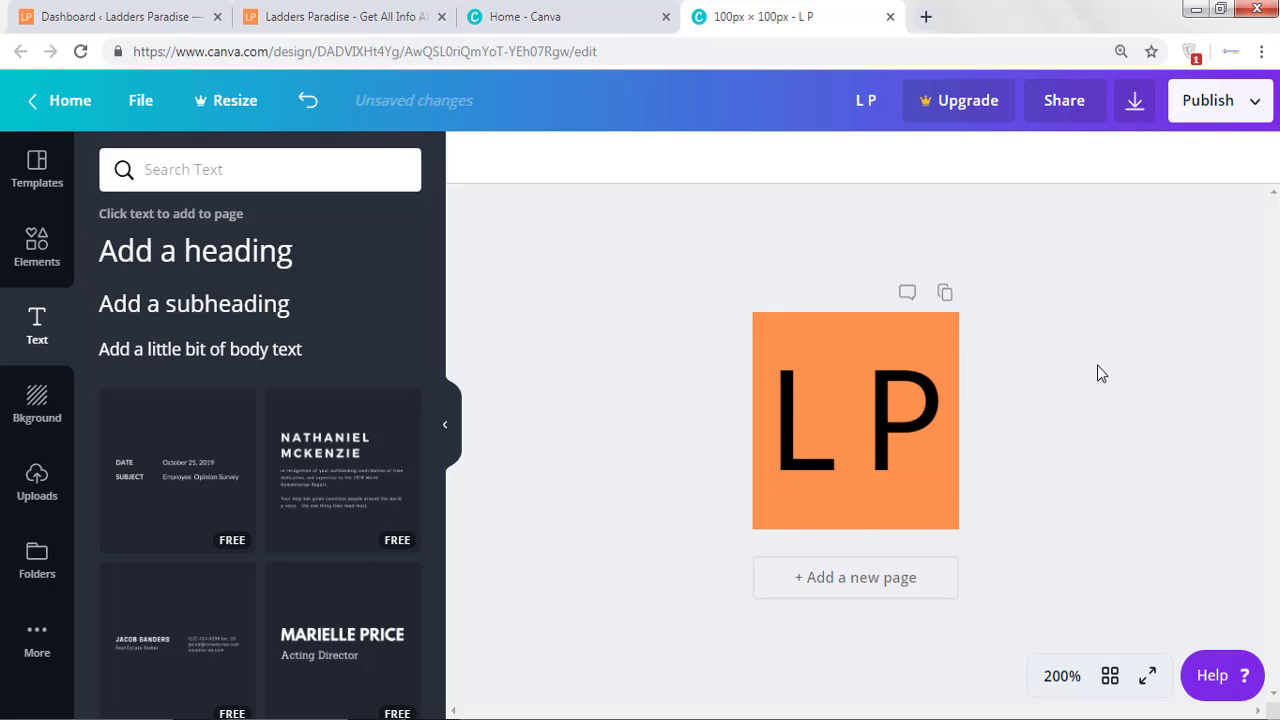
Change the L P heading's text colour to white
double_click(875, 403)
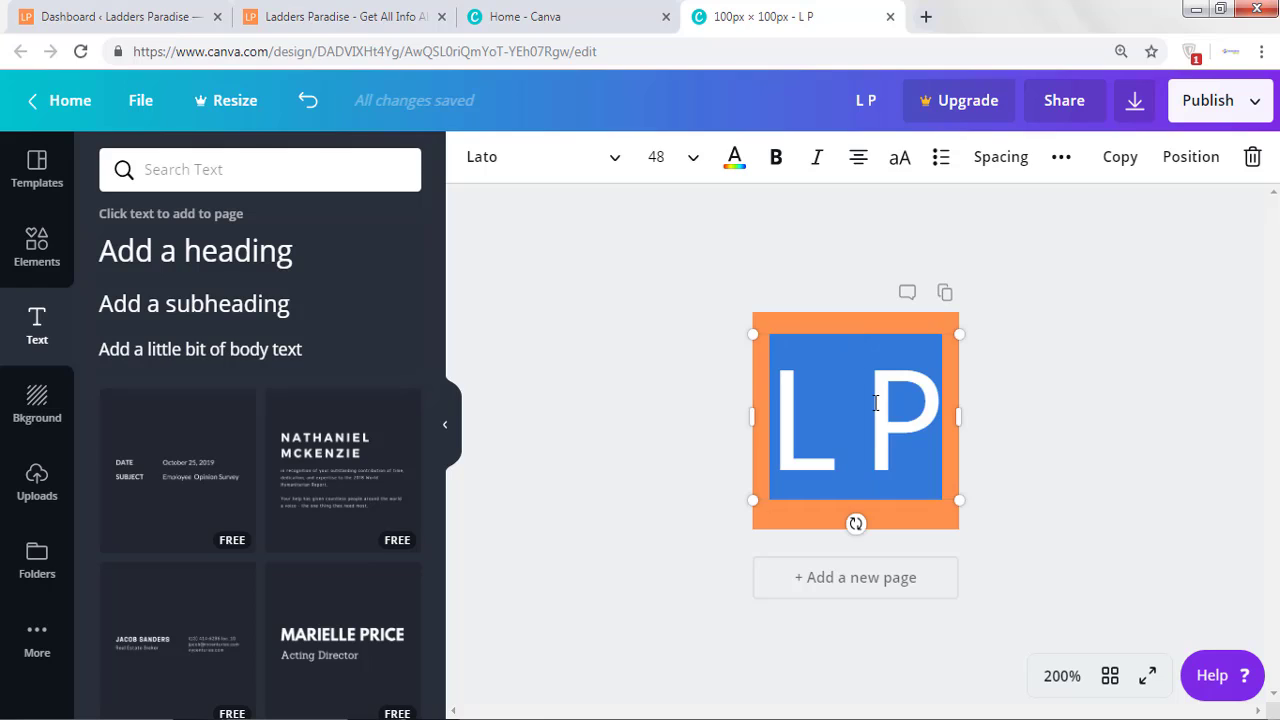
left_click(734, 157)
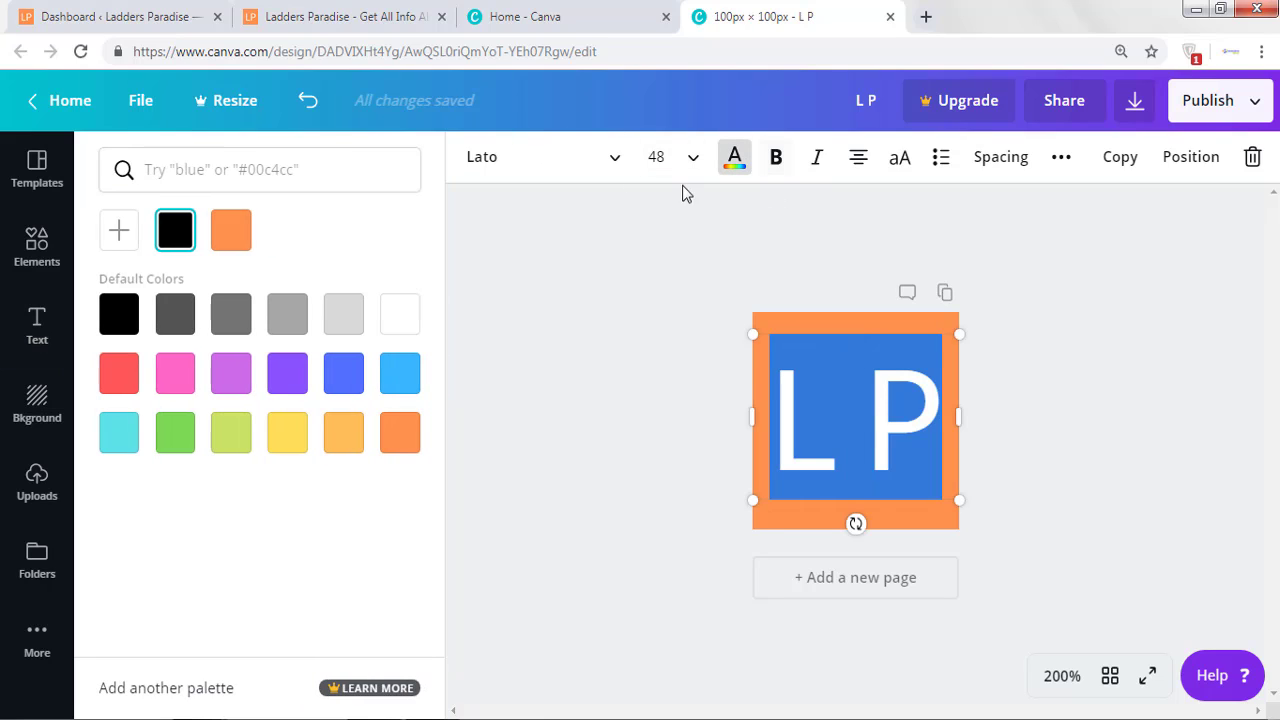
left_click(398, 322)
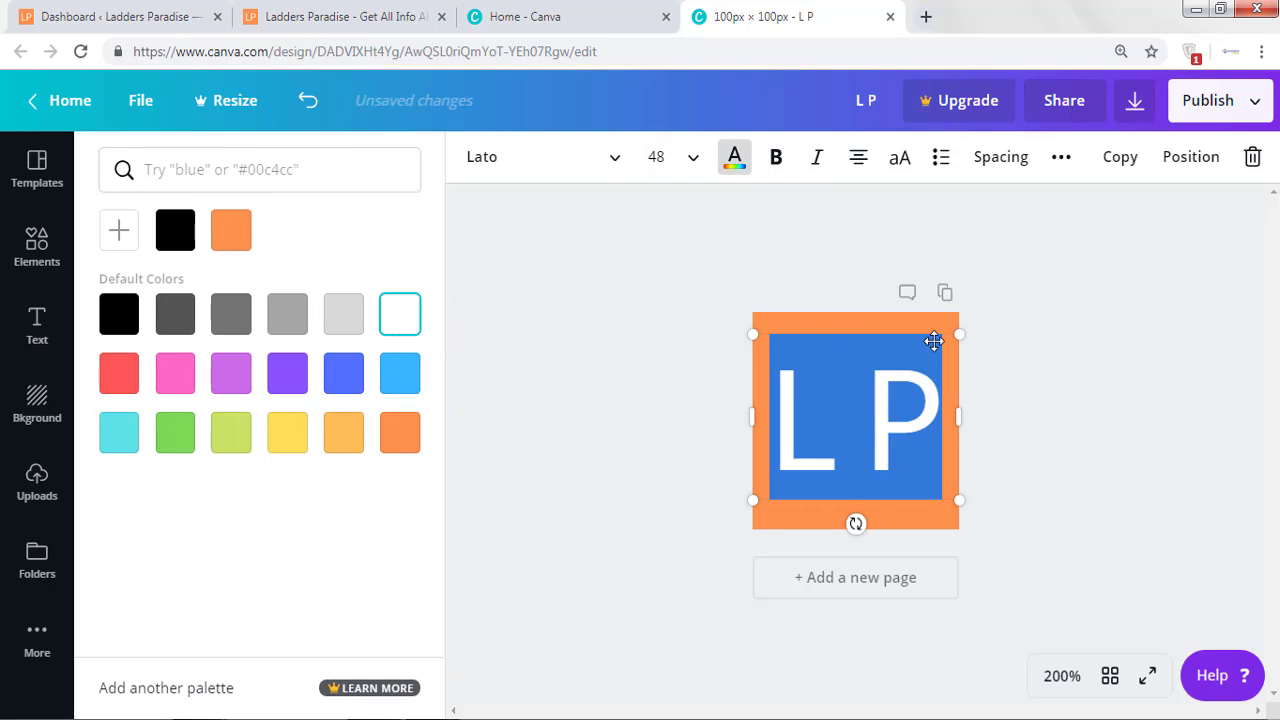
left_click(1164, 382)
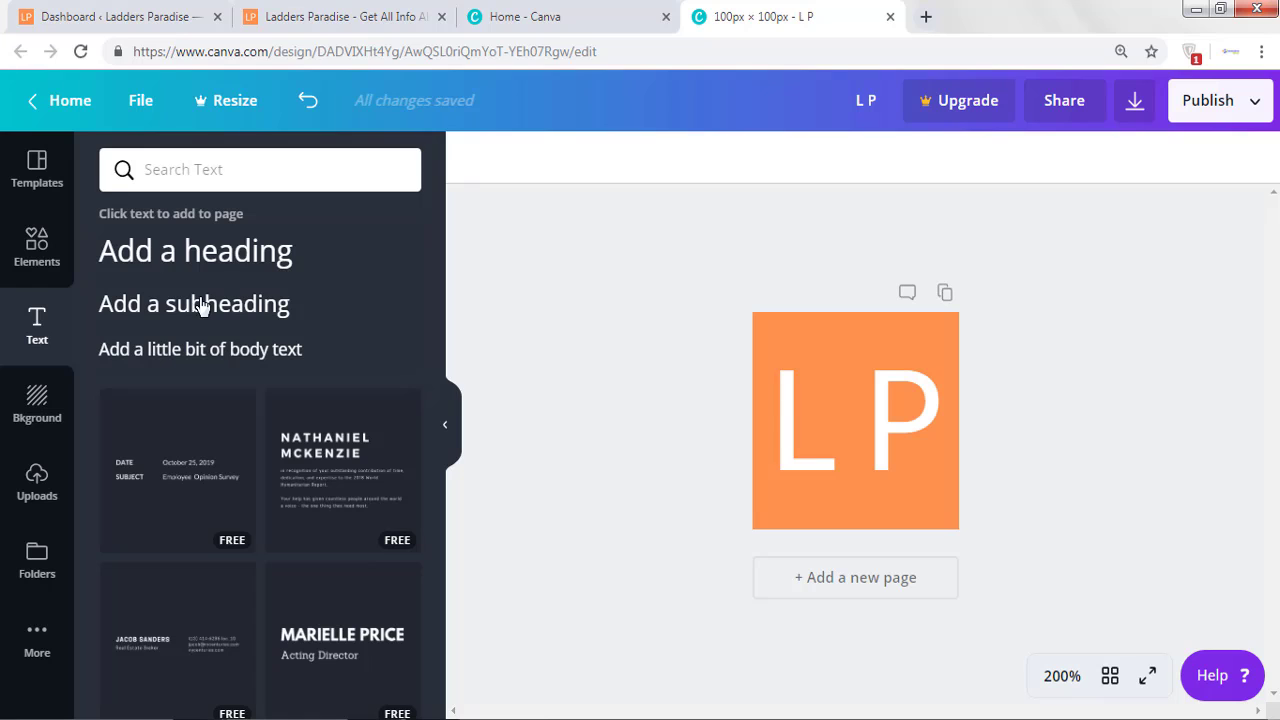
Search the design elements library for "ladders"
left_click(36, 247)
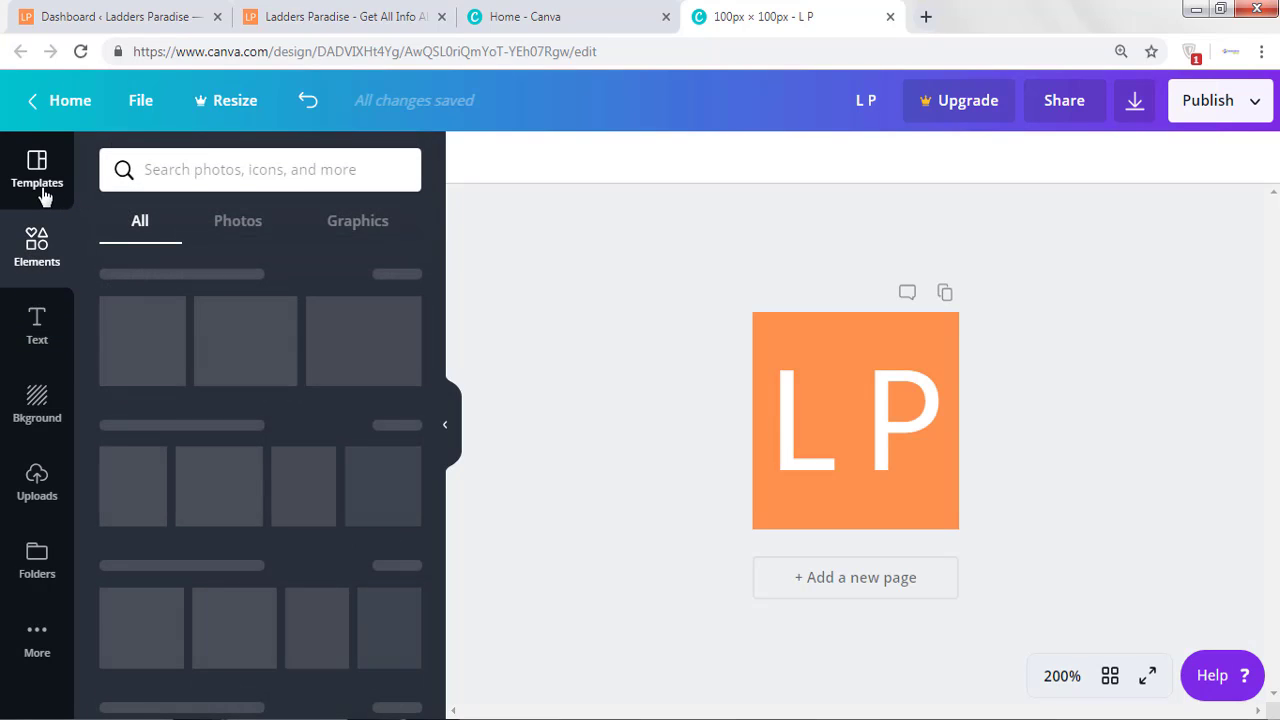
left_click(226, 178)
type("l")
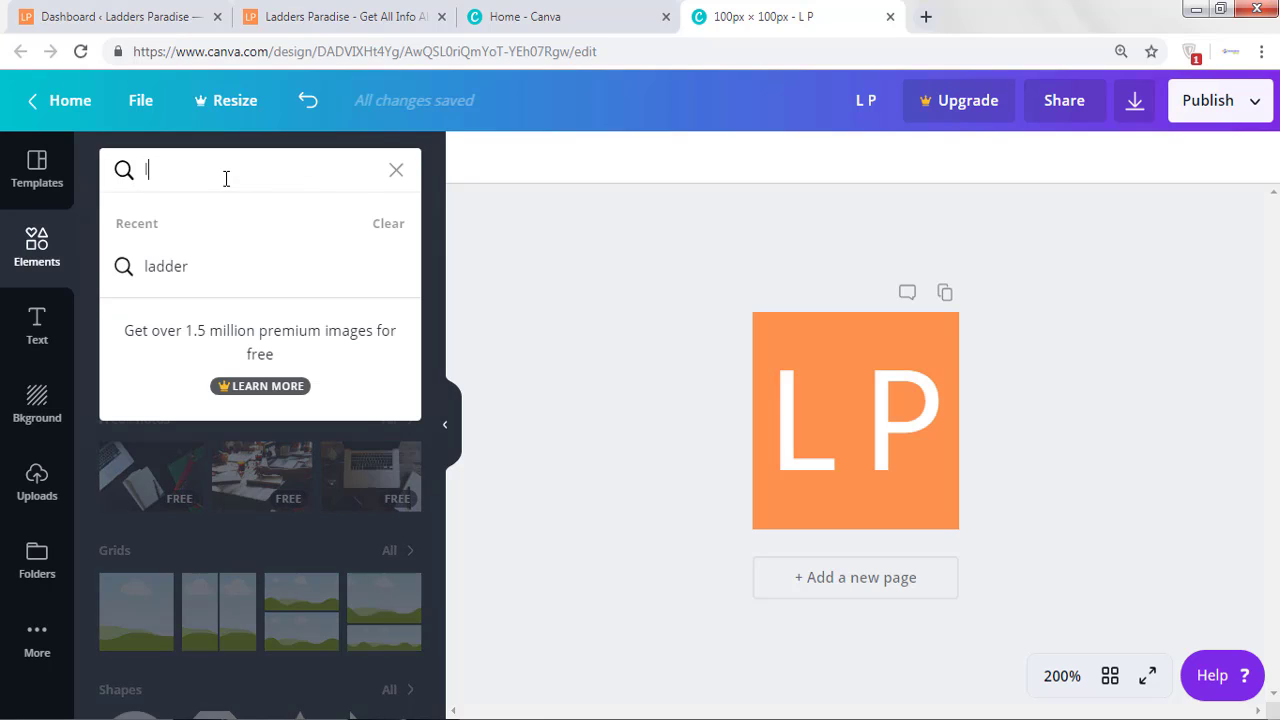
type("adders")
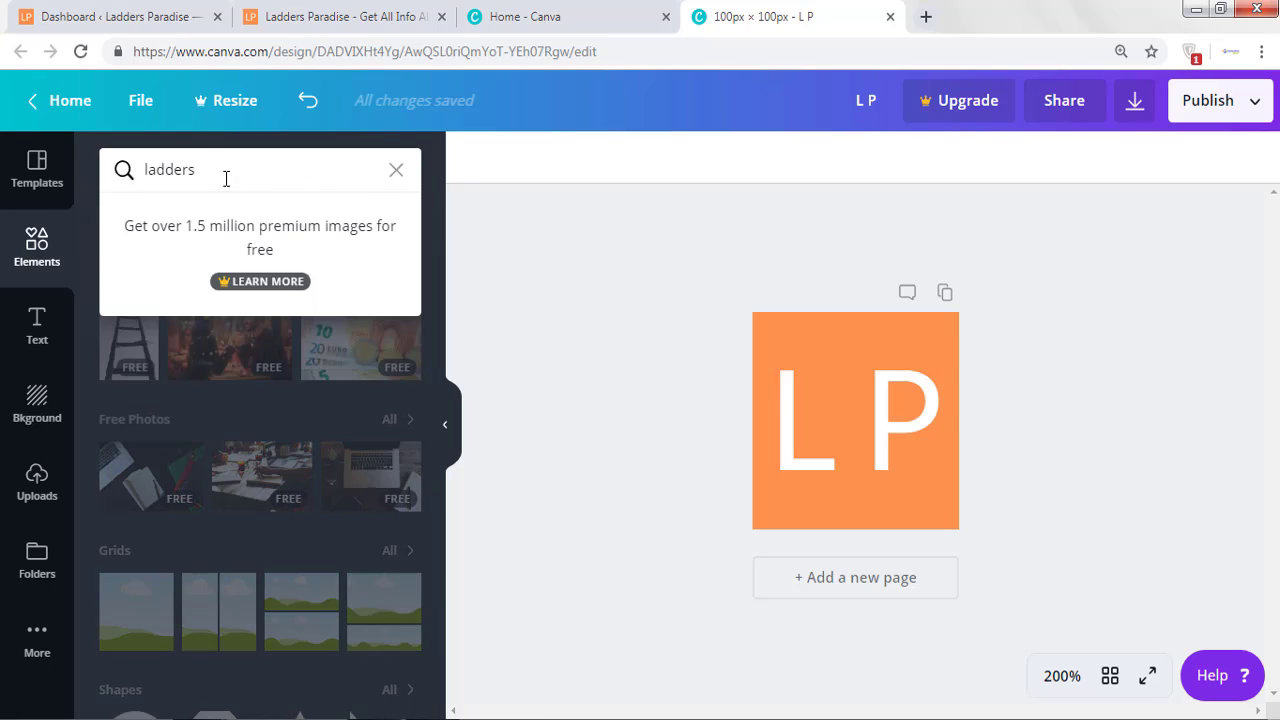
key("Return")
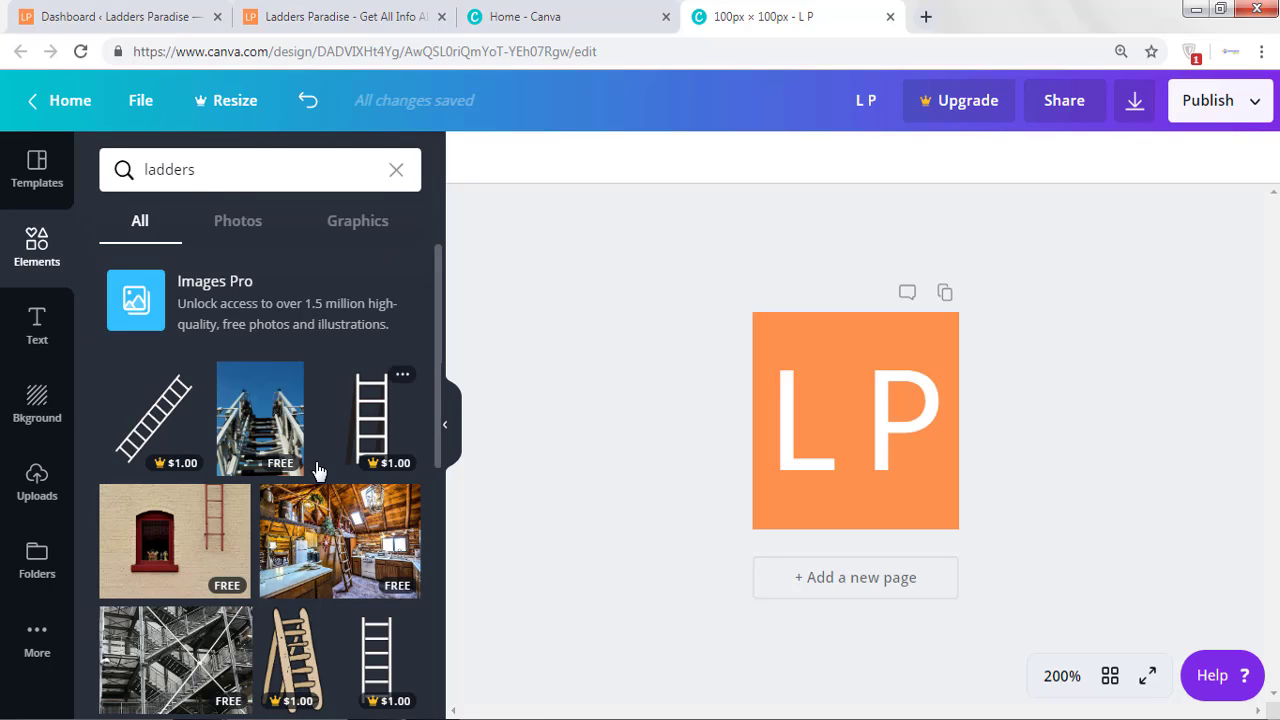
Browse the ladder search results for a graphic suited to the icon and return to the start of the list
scroll(300, 430, "down", 1)
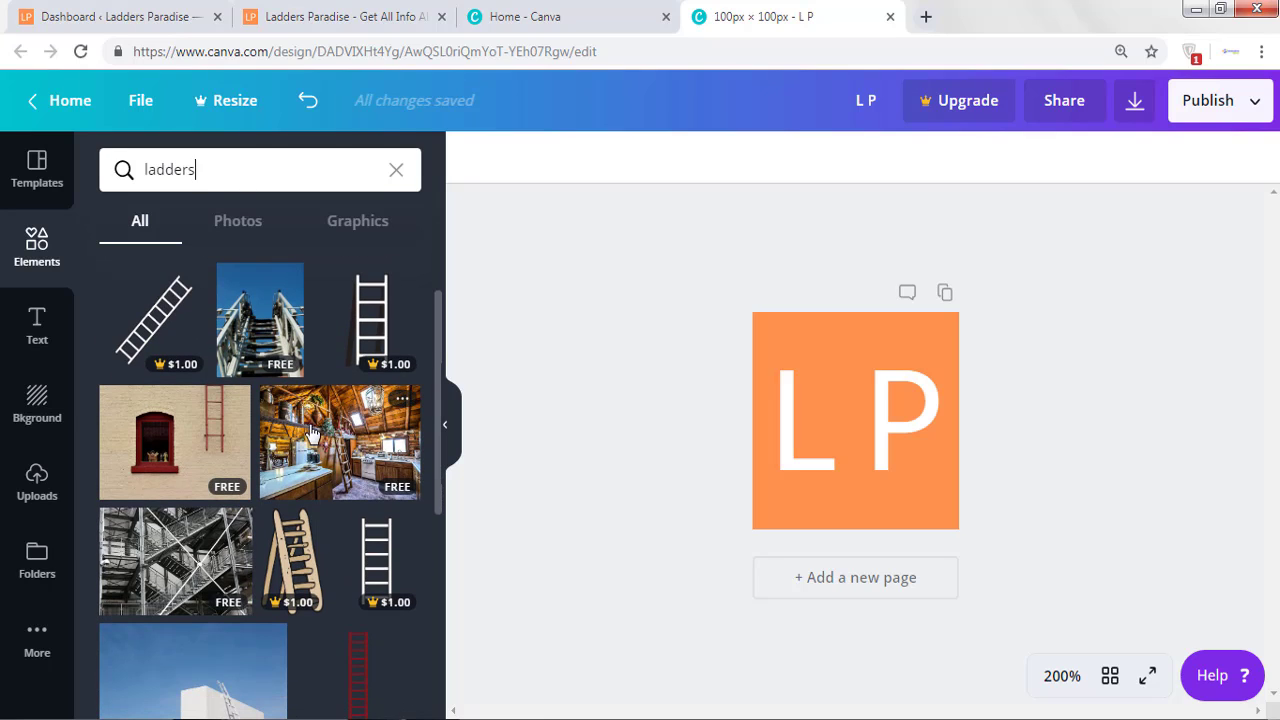
scroll(305, 428, "down", 3)
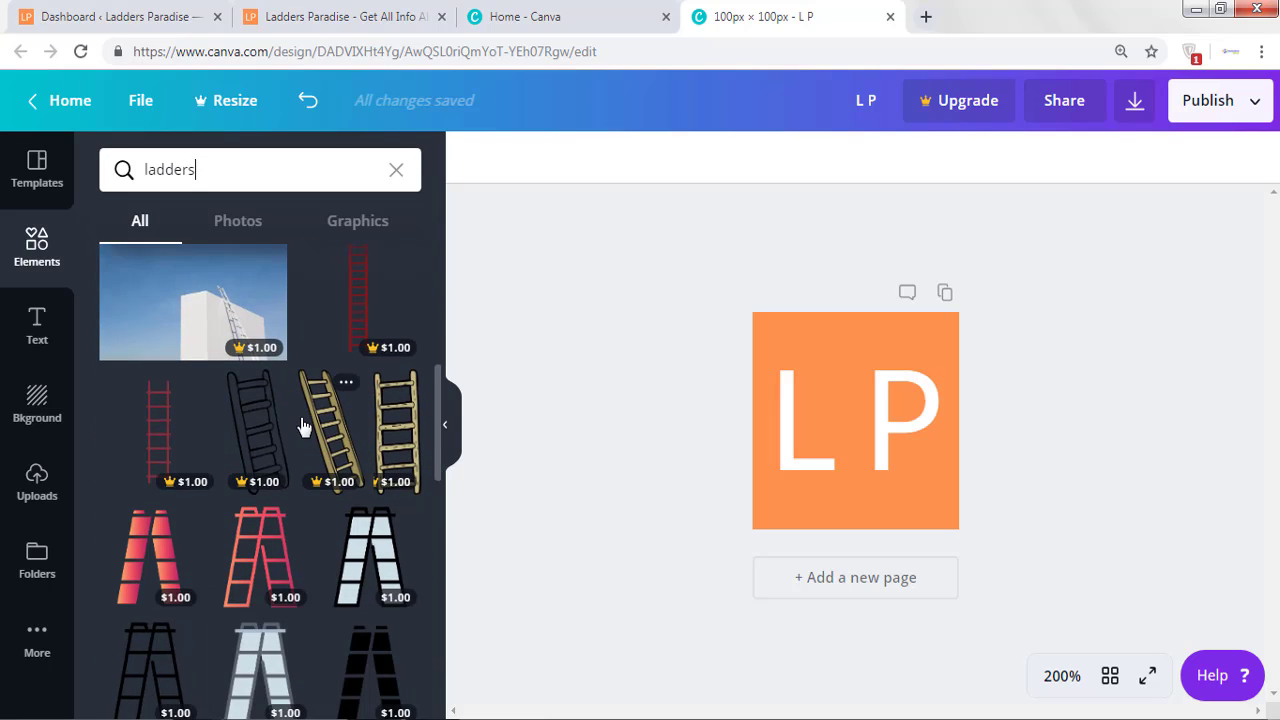
scroll(303, 426, "down", 7)
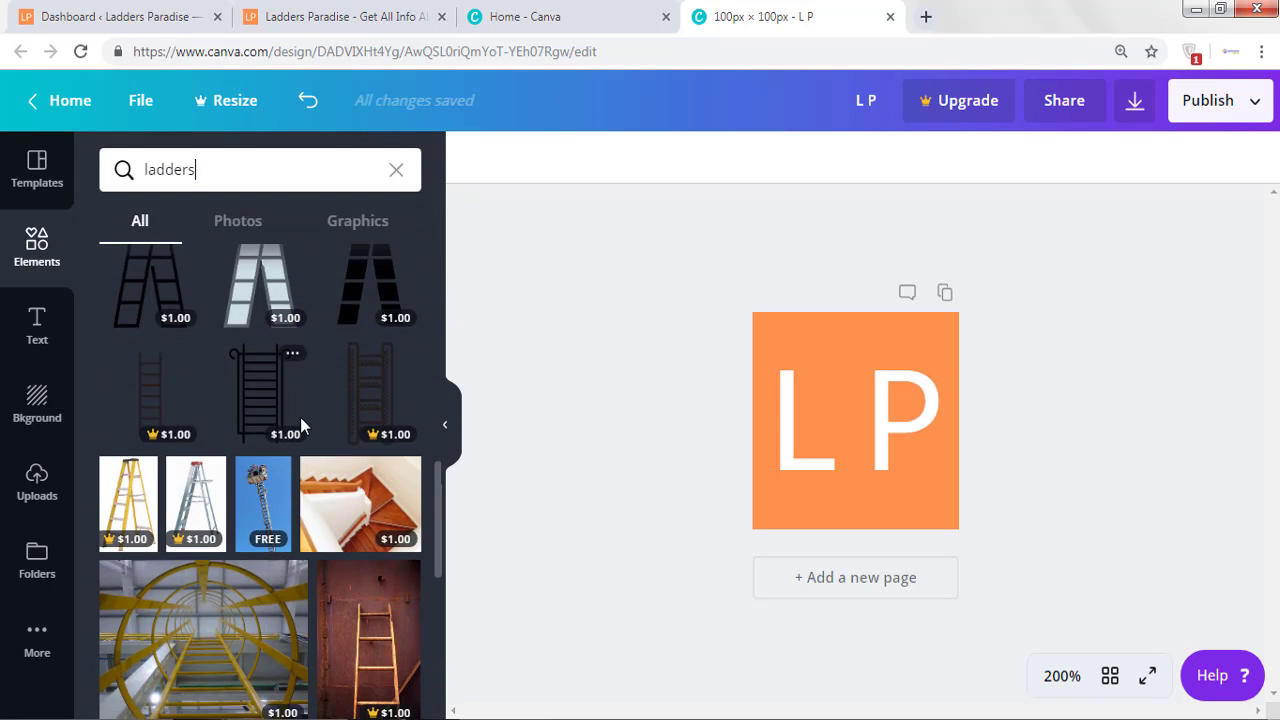
scroll(302, 426, "up", 1)
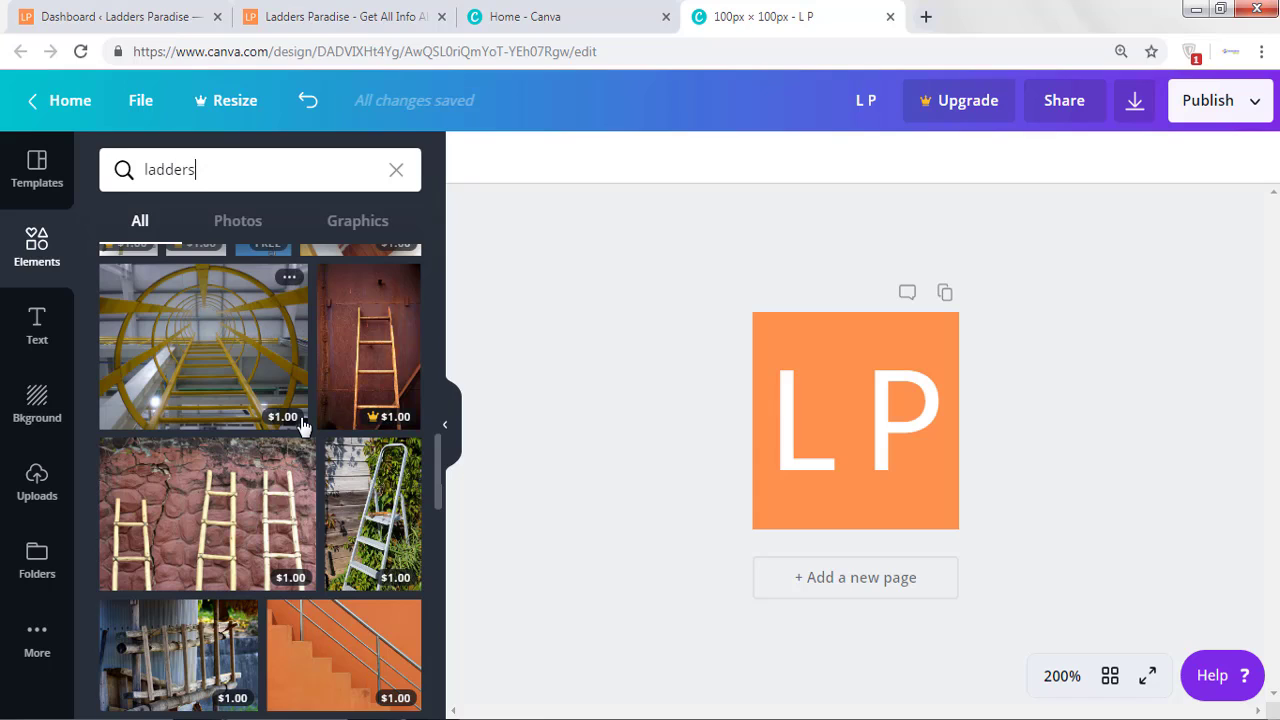
scroll(300, 424, "down", 1)
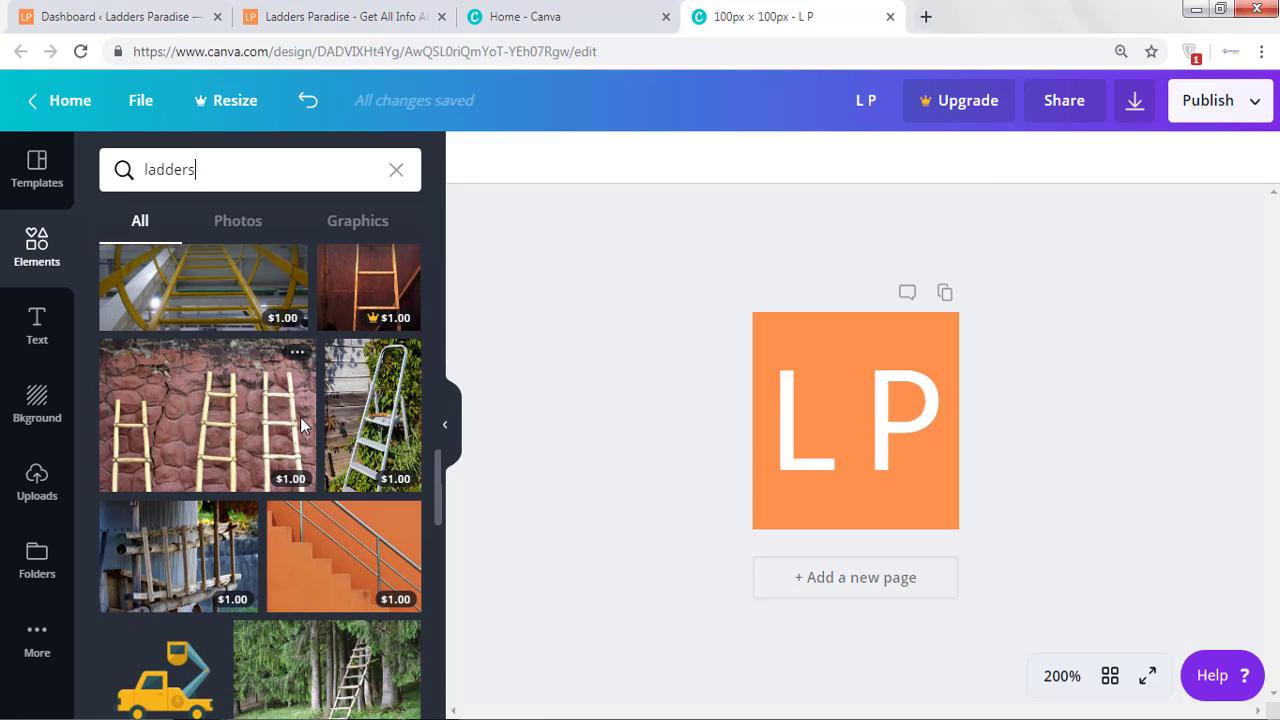
scroll(300, 425, "down", 3)
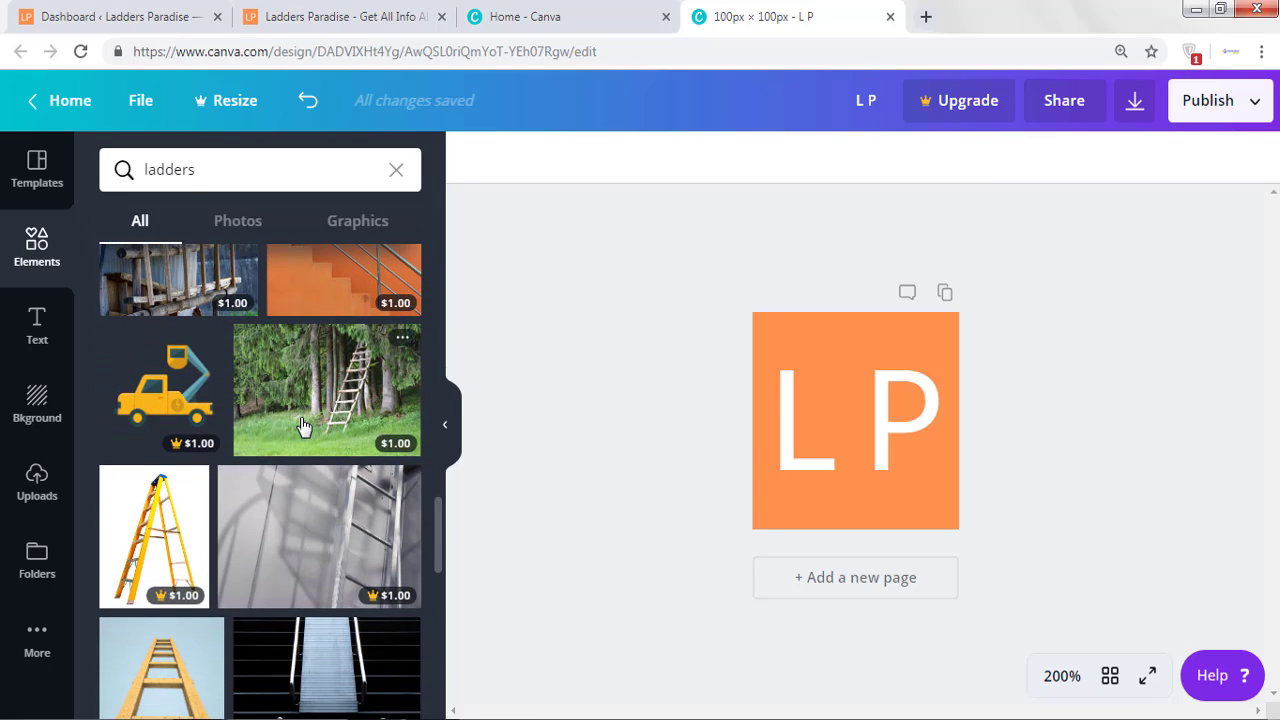
scroll(303, 426, "down", 3)
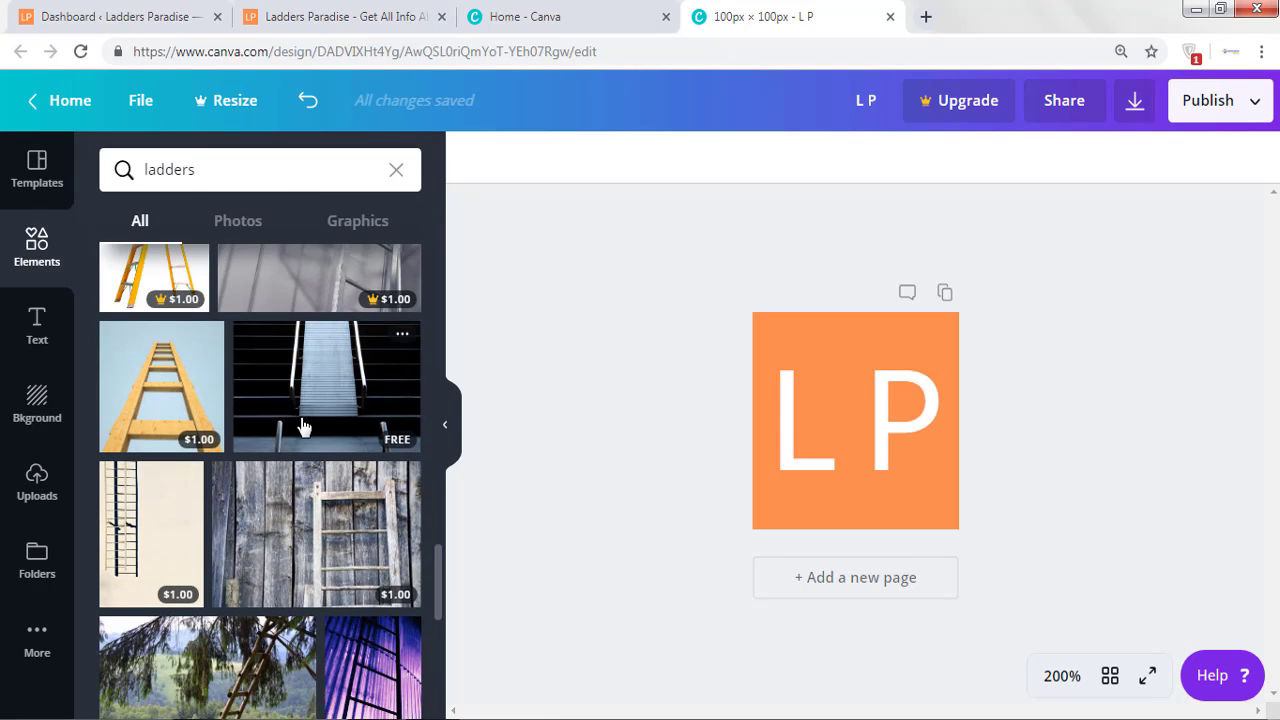
scroll(303, 426, "up", 15)
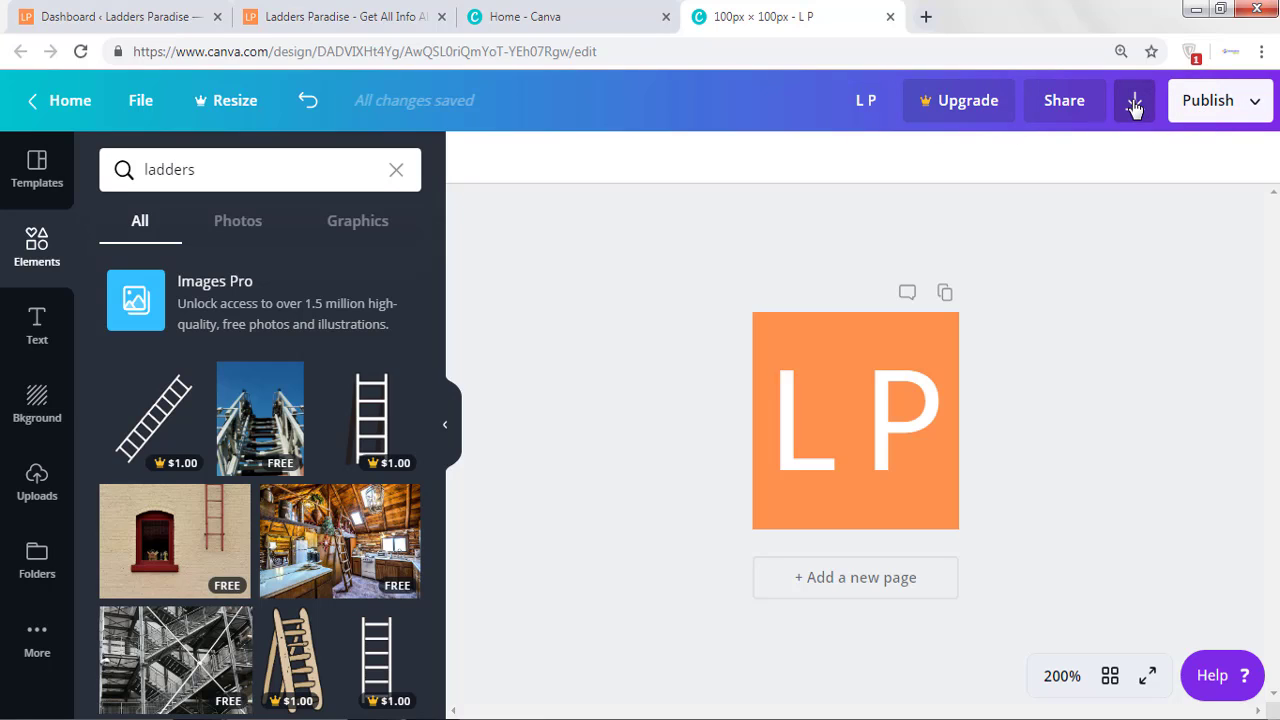
Download the L P icon design as a PNG file
left_click(1203, 110)
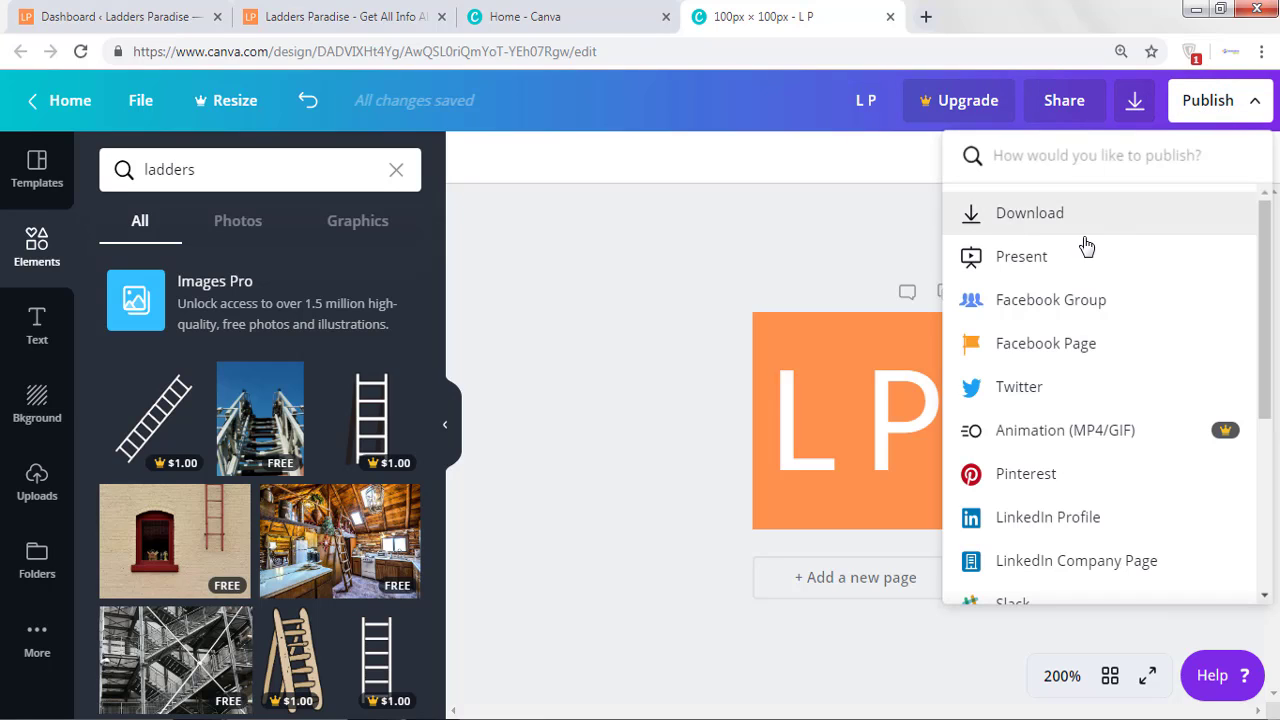
left_click(1136, 100)
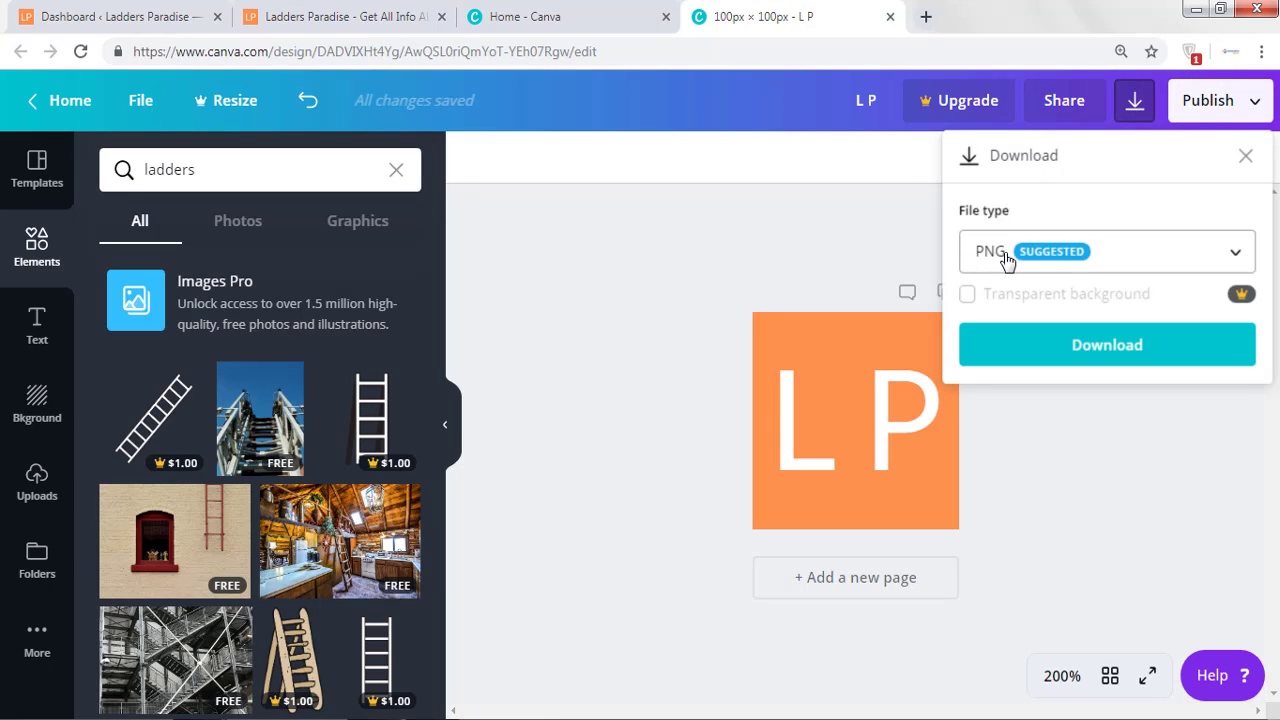
left_click(1128, 350)
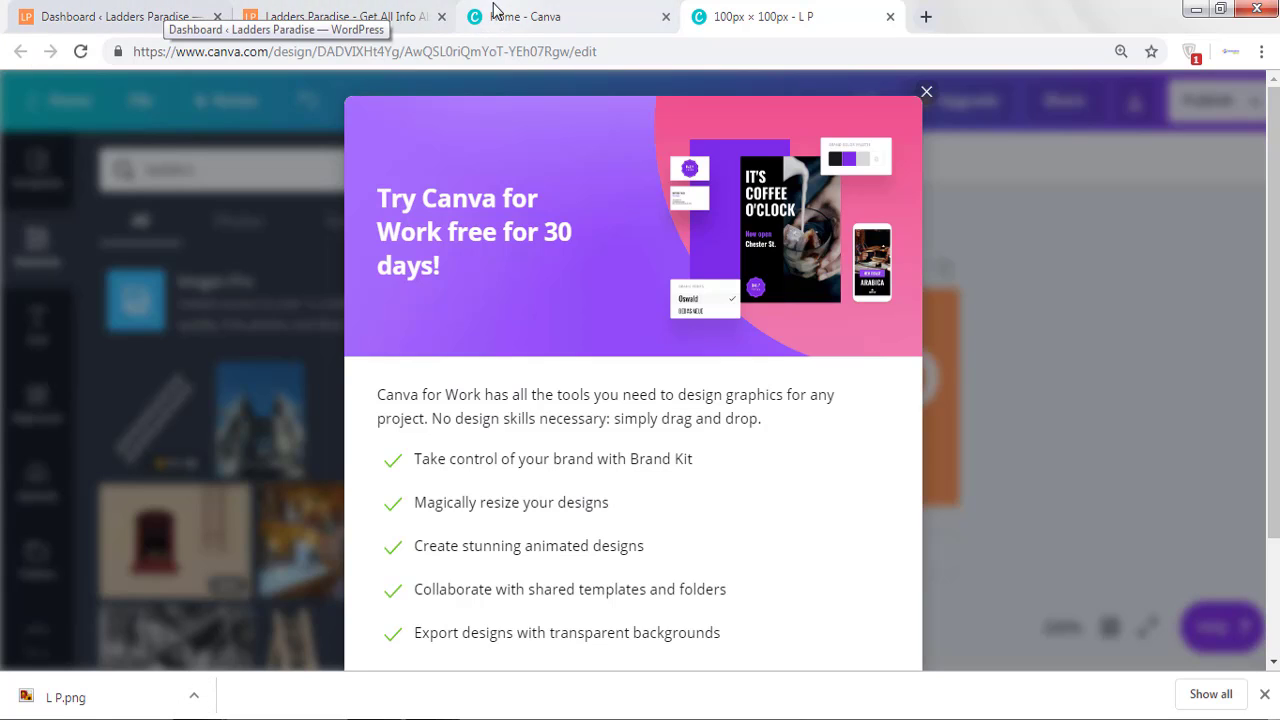
Switch to the Ladders Paradise WordPress dashboard and open the Branding settings of the theme customizer
left_click(86, 14)
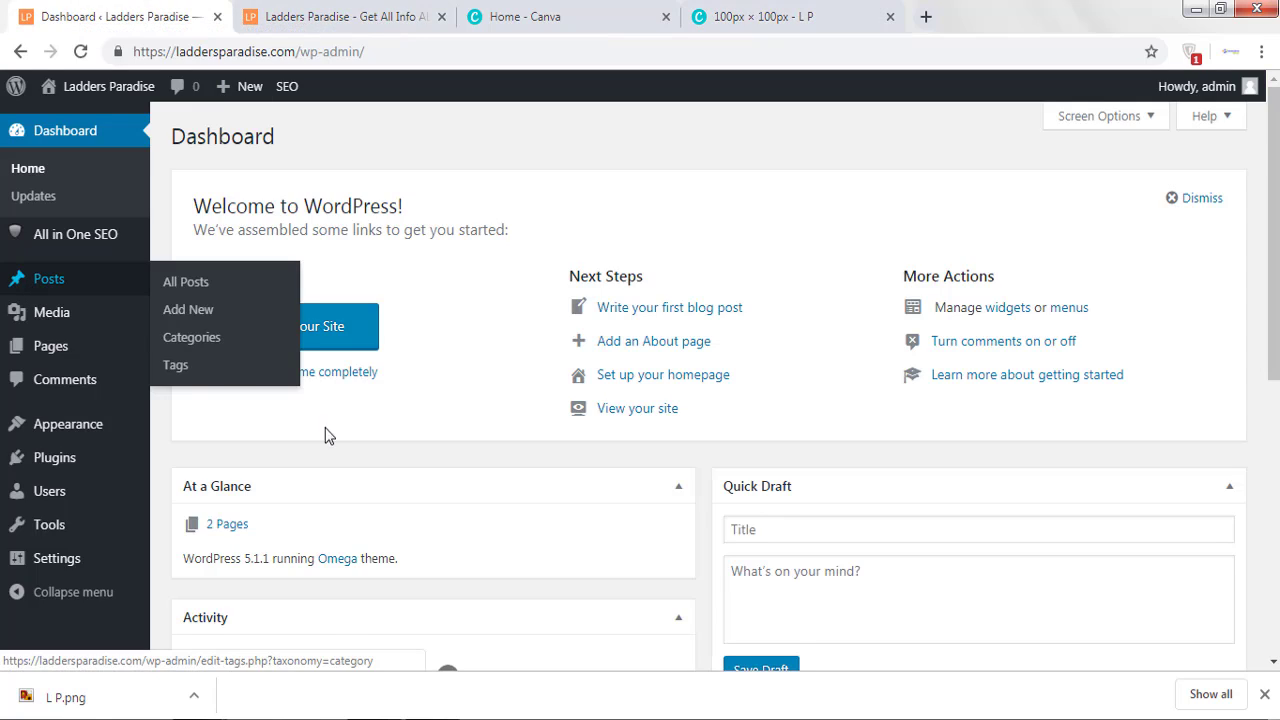
mouse_move(58, 440)
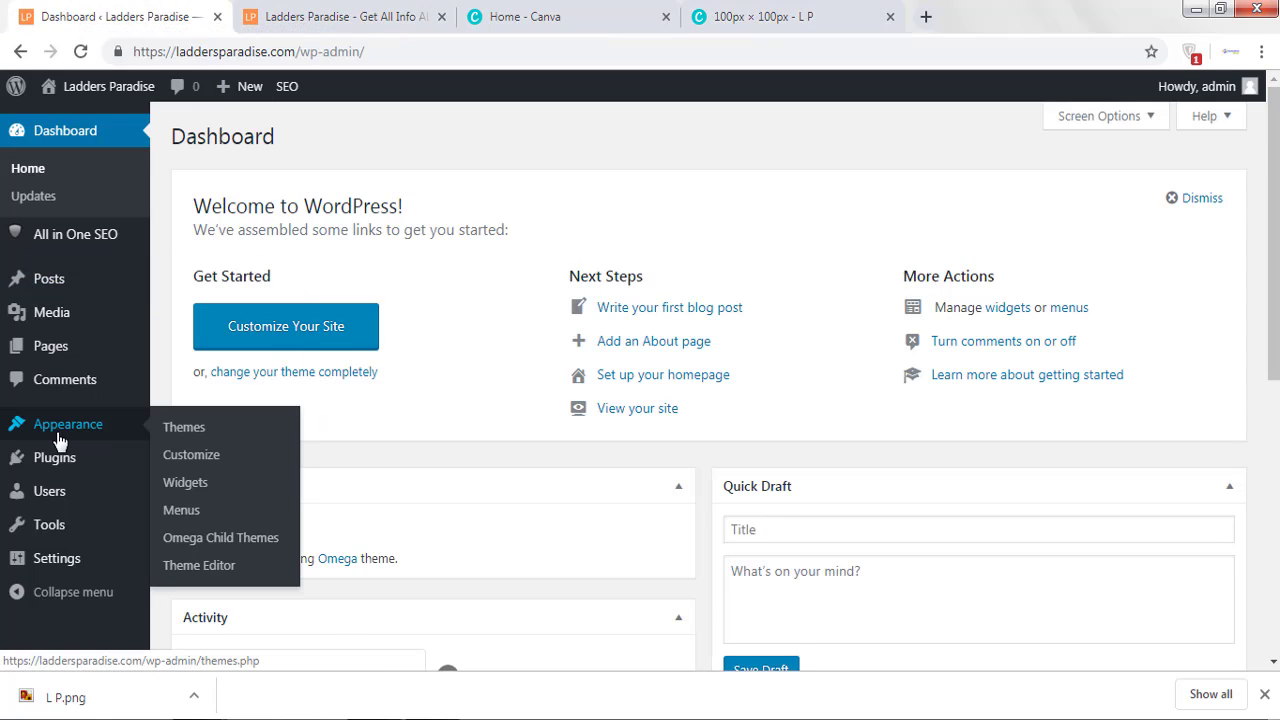
left_click(198, 465)
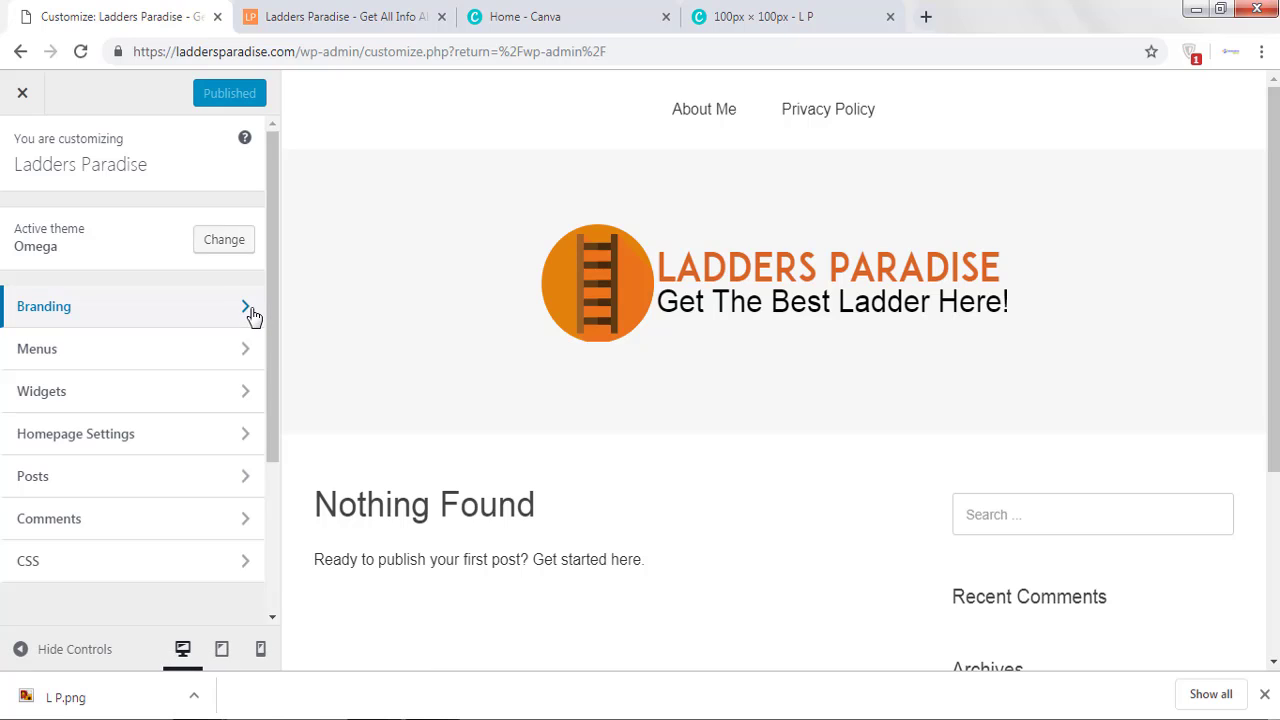
left_click(252, 316)
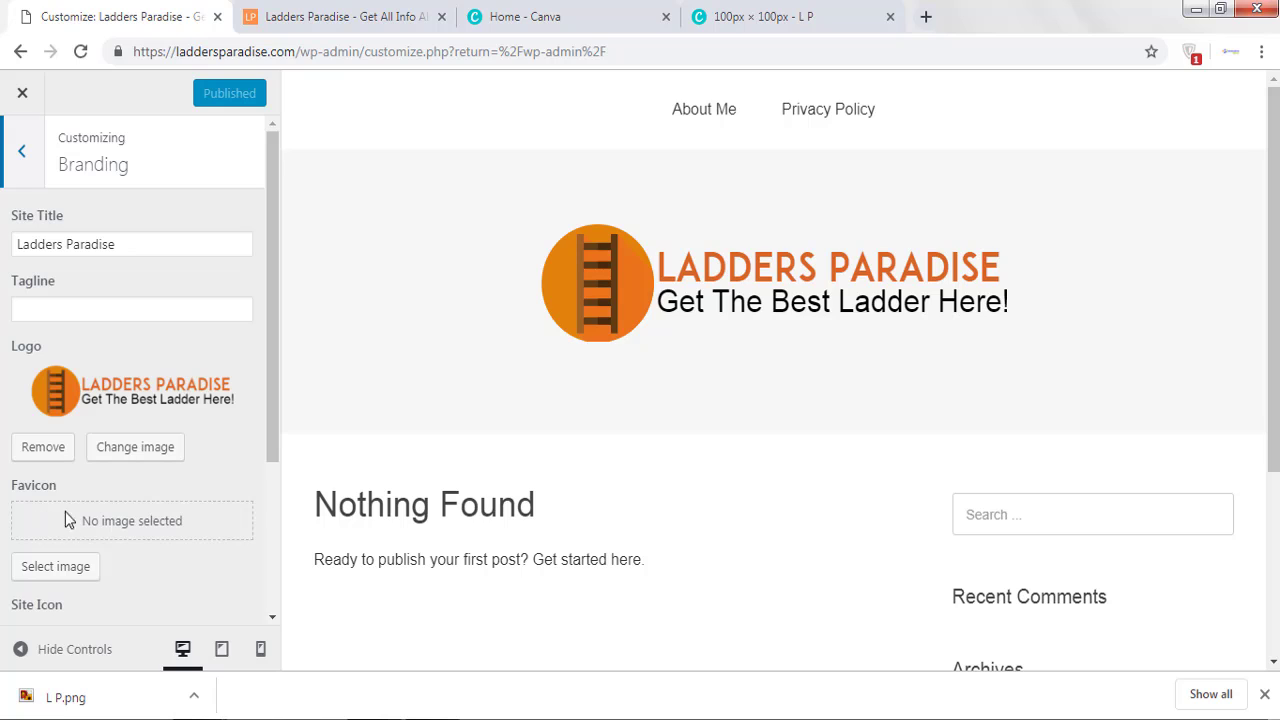
Upload the L P PNG image from the Desktop and choose it as the site's favicon
left_click(56, 566)
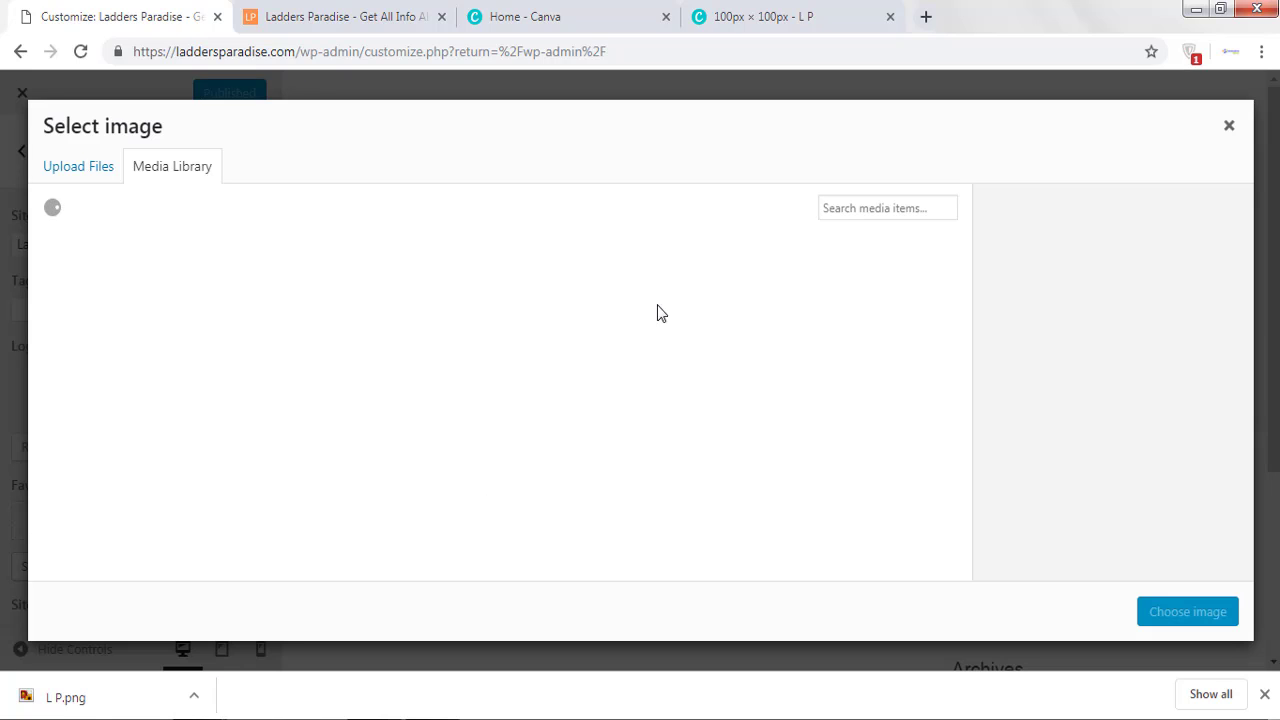
left_click(75, 168)
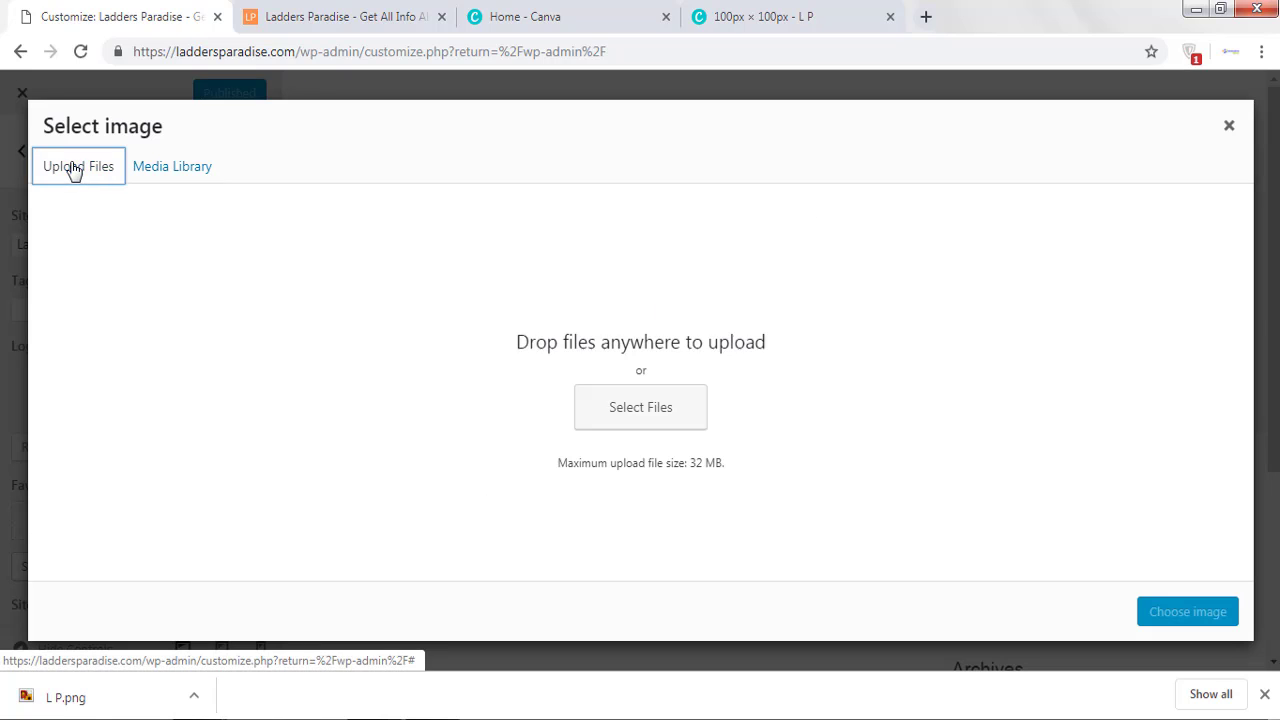
left_click(640, 408)
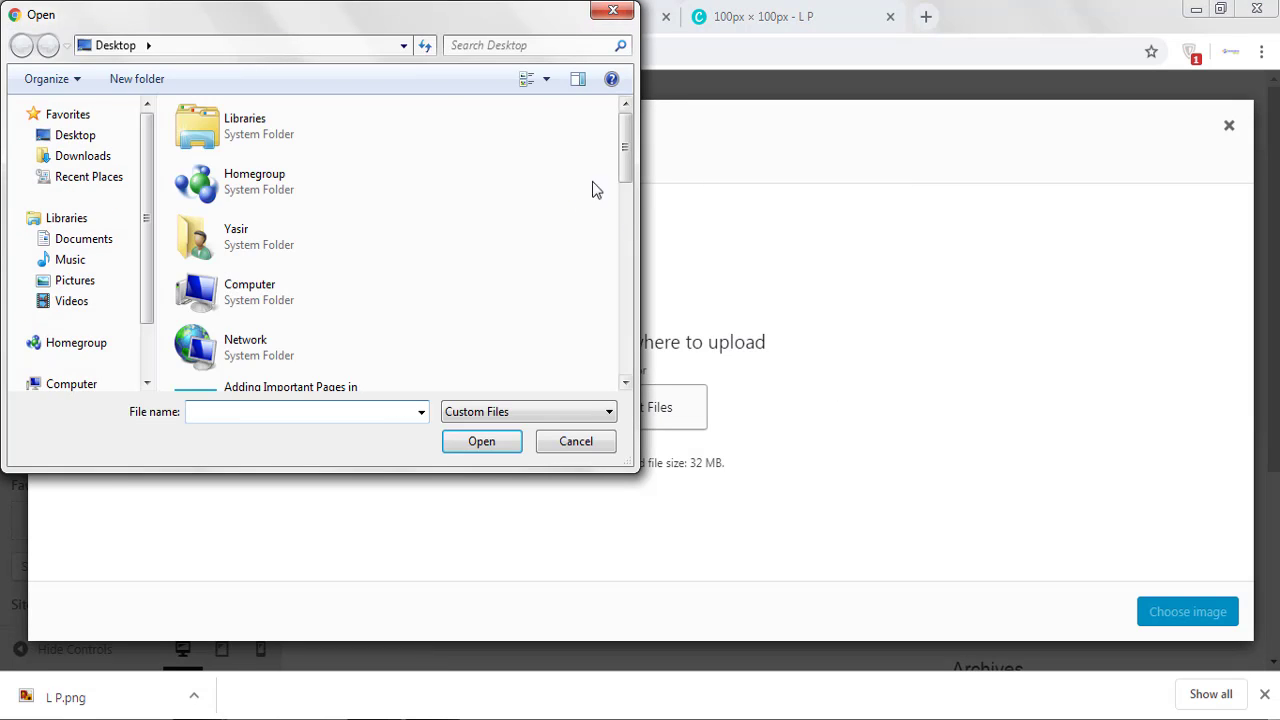
left_click_drag(630, 164, 620, 257)
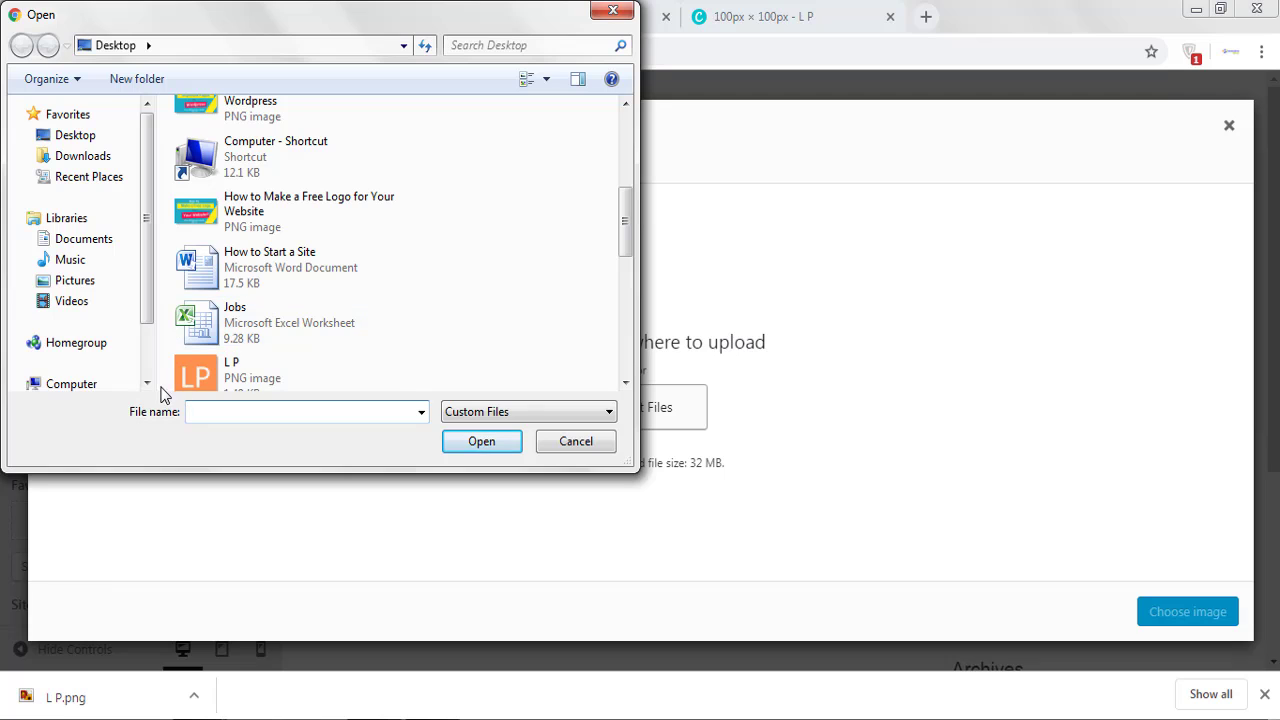
left_click(229, 379)
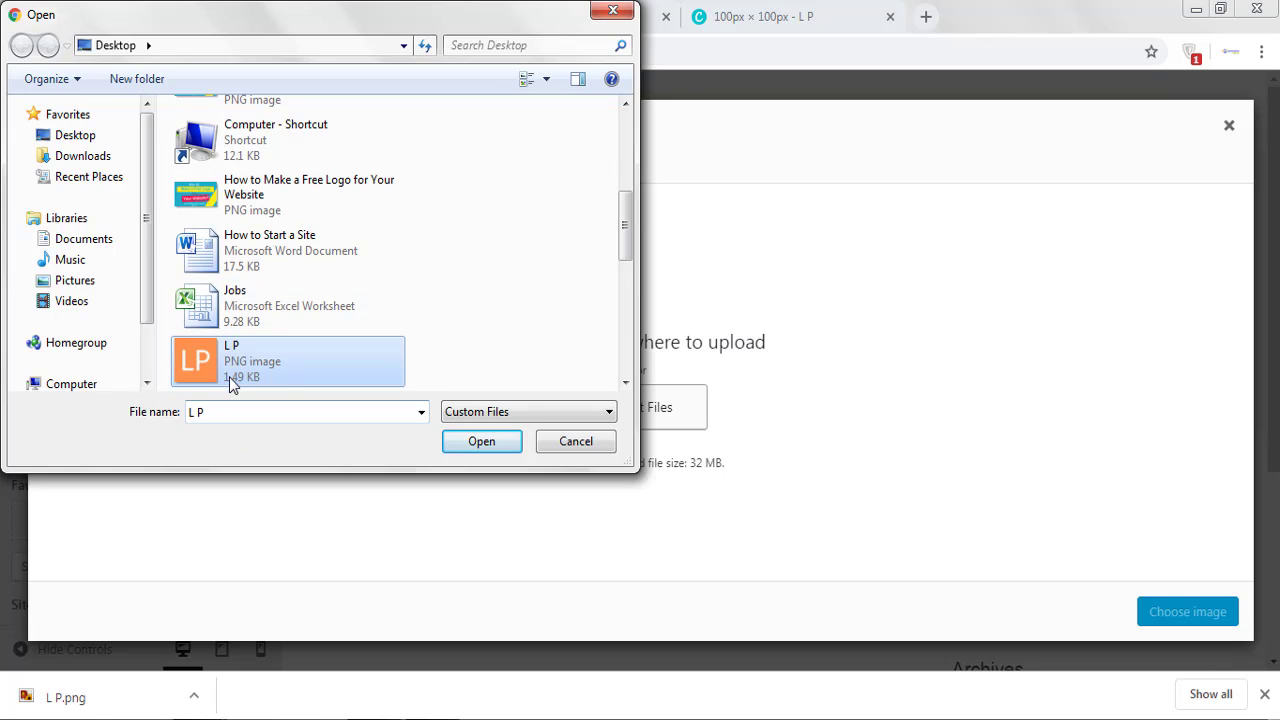
left_click(471, 438)
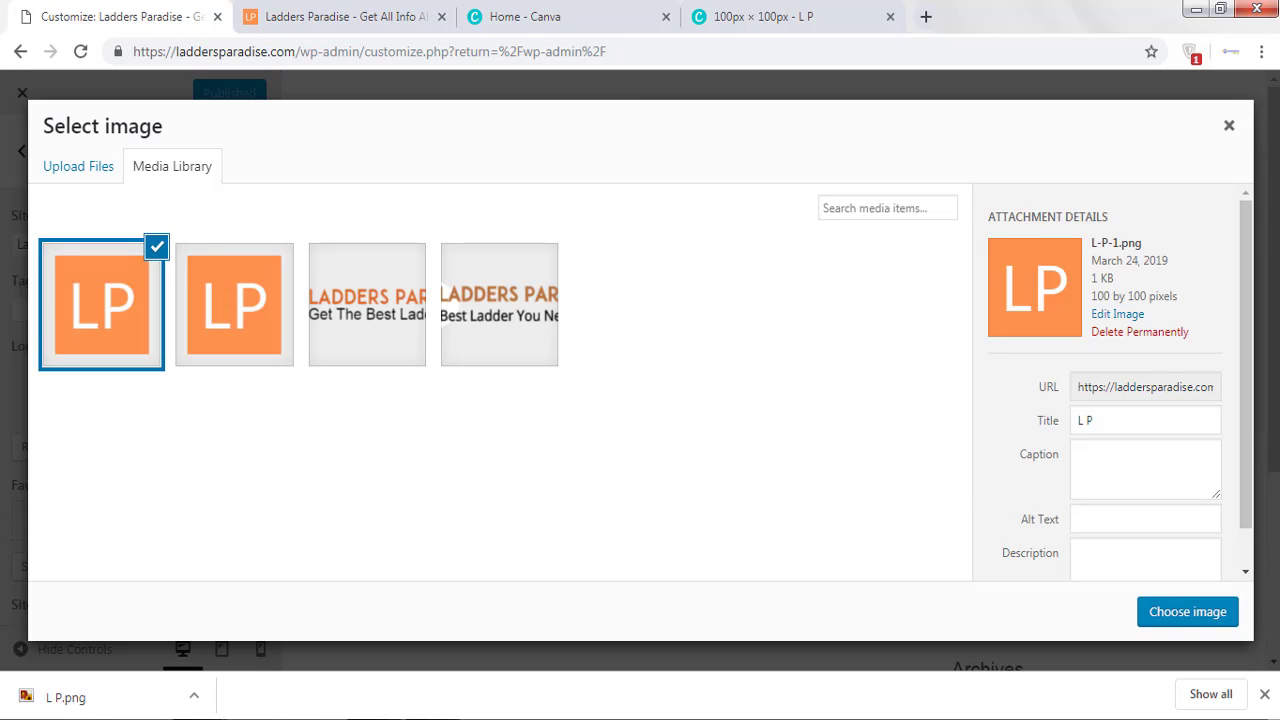
left_click(1180, 622)
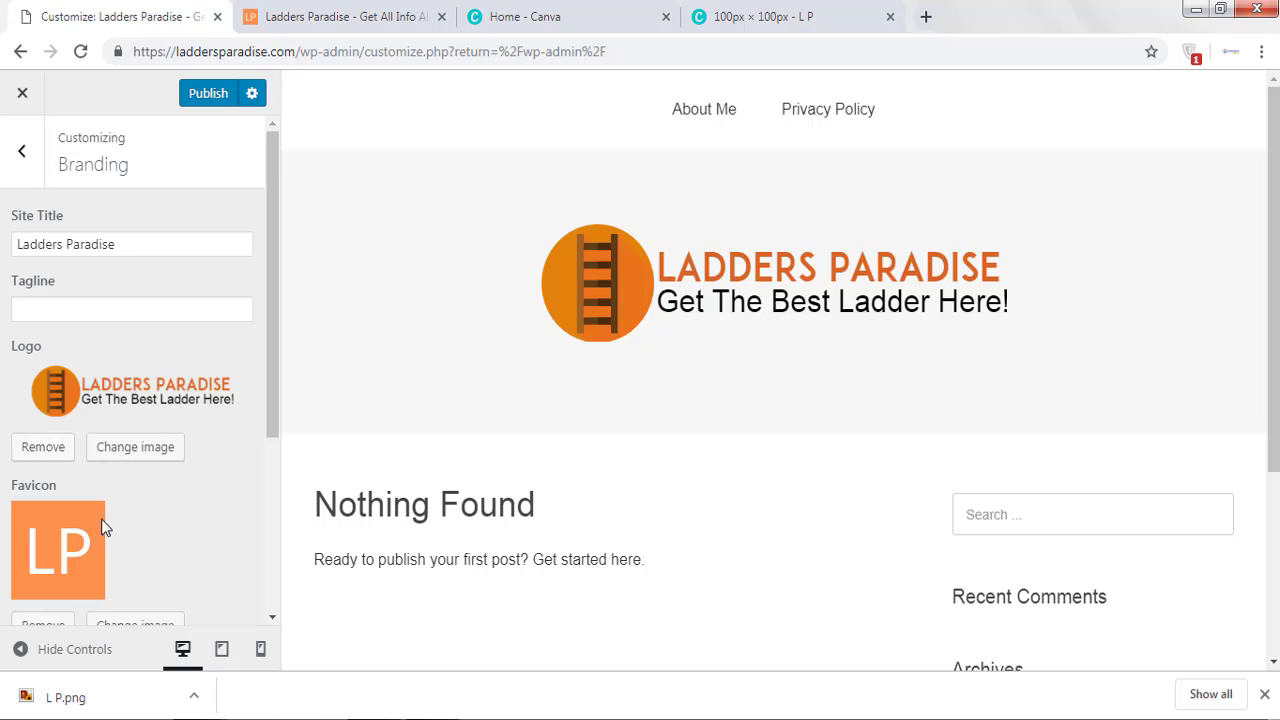
Publish the branding changes, then reload the live Ladders Paradise homepage to check the favicon
scroll(104, 527, "down", 1)
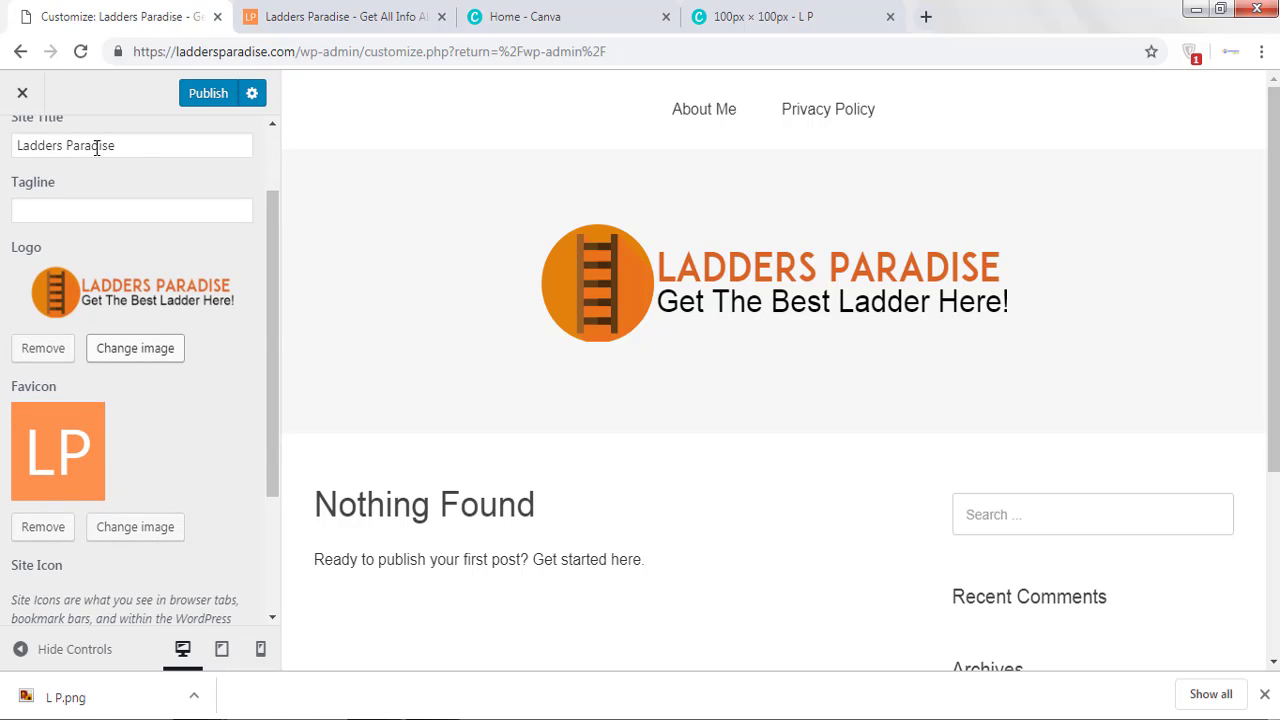
left_click(199, 93)
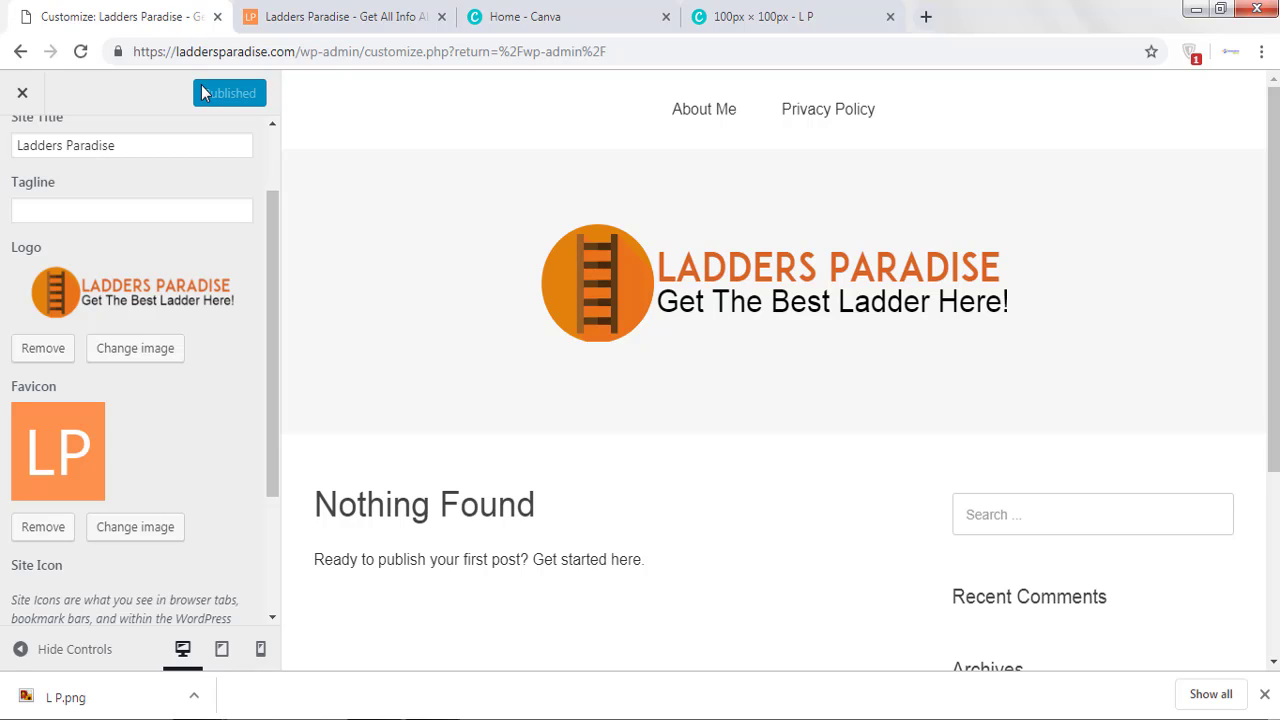
left_click(240, 22)
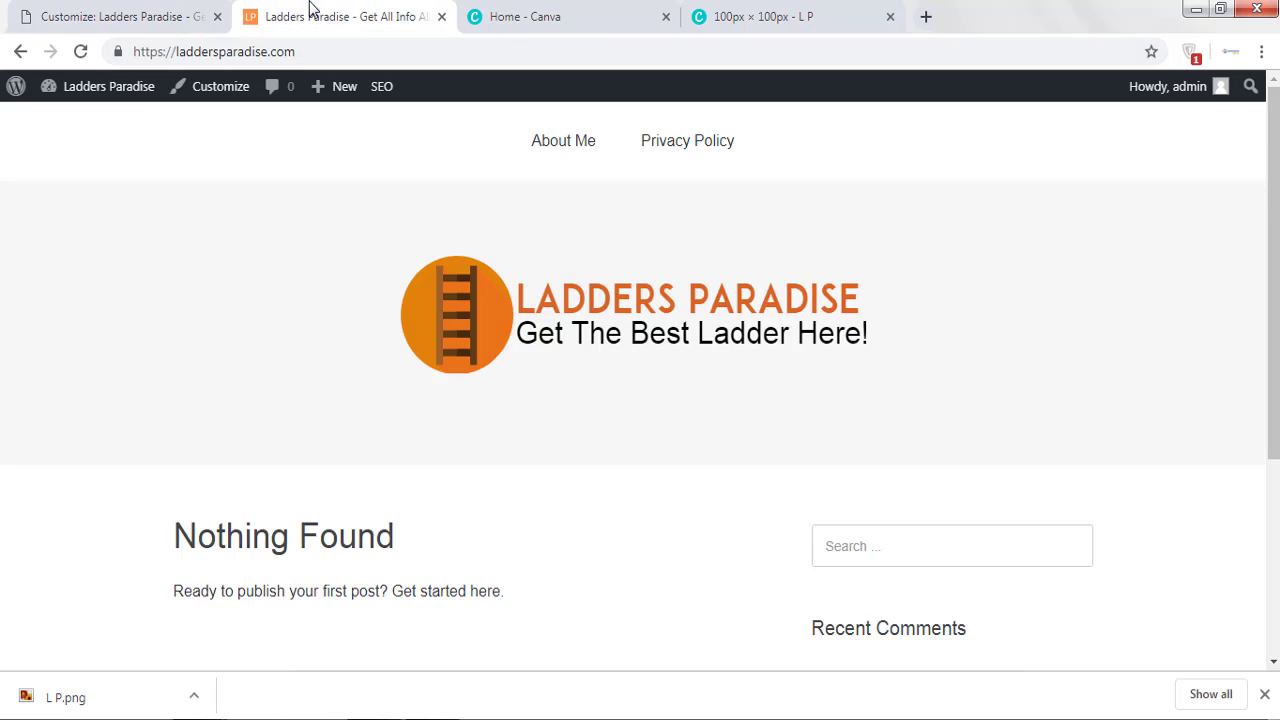
left_click(80, 51)
left_click(1264, 694)
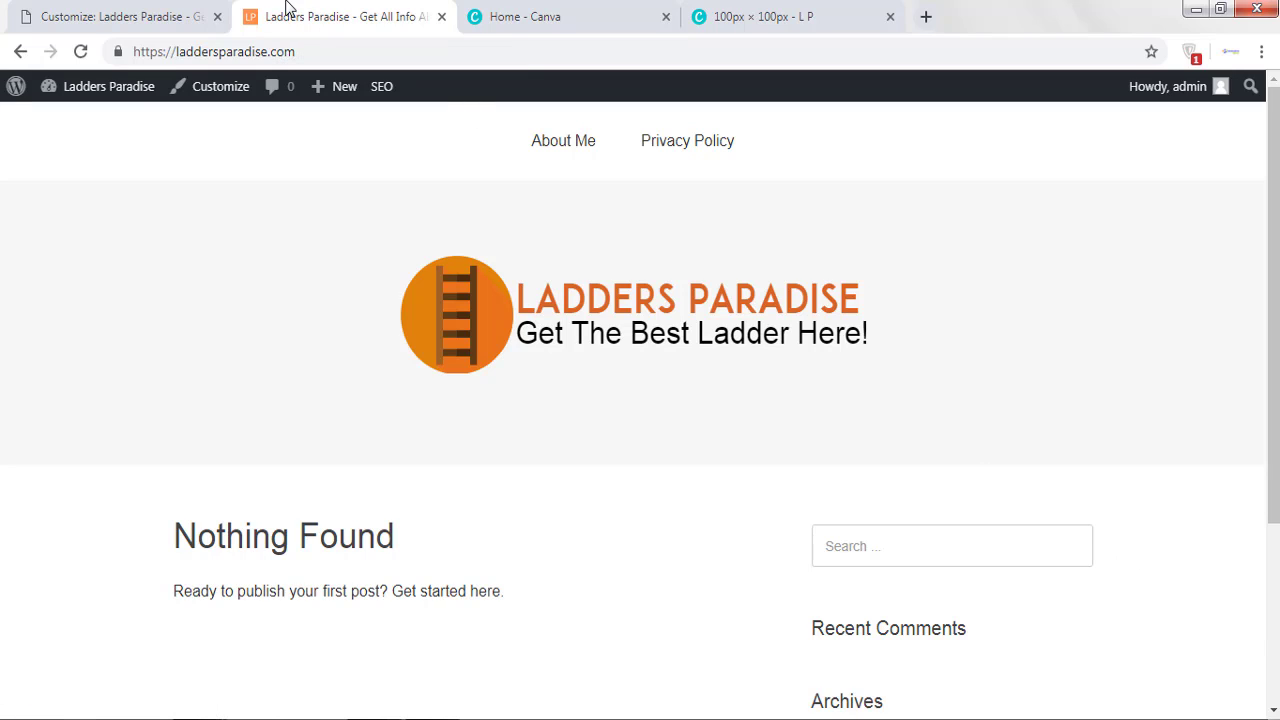